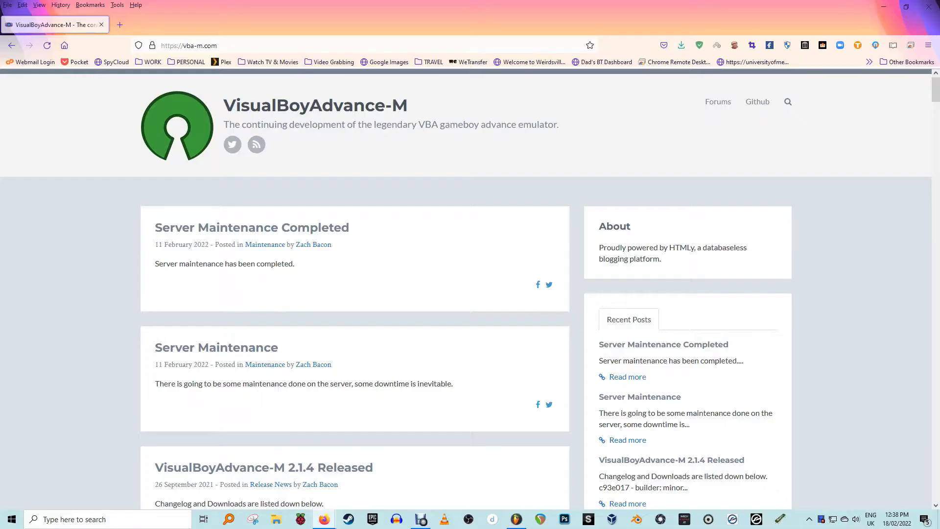
# Find the VisualBoyAdvance-M 2.1.4 release downloads and copy the Microsoft Windows 64bit zip link.
pyautogui.scroll(-4, 466, 291)
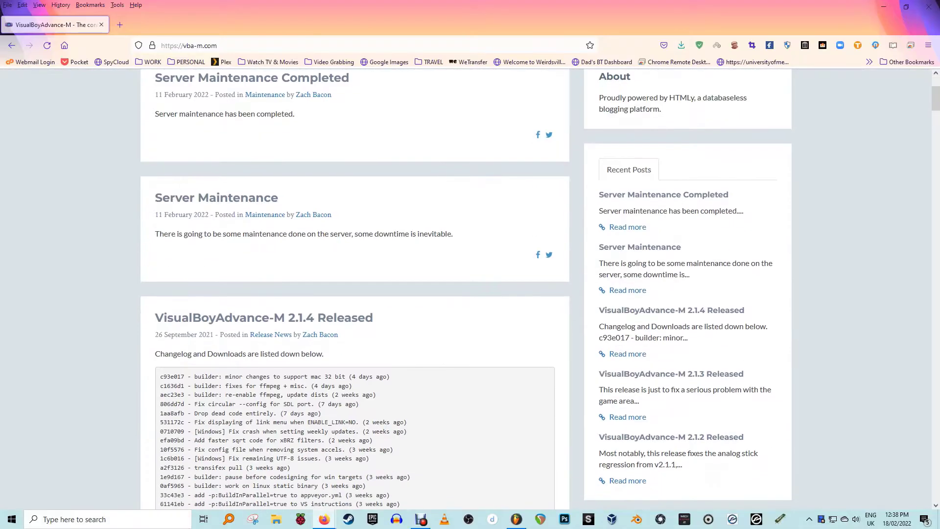
pyautogui.scroll(-20, 354, 289)
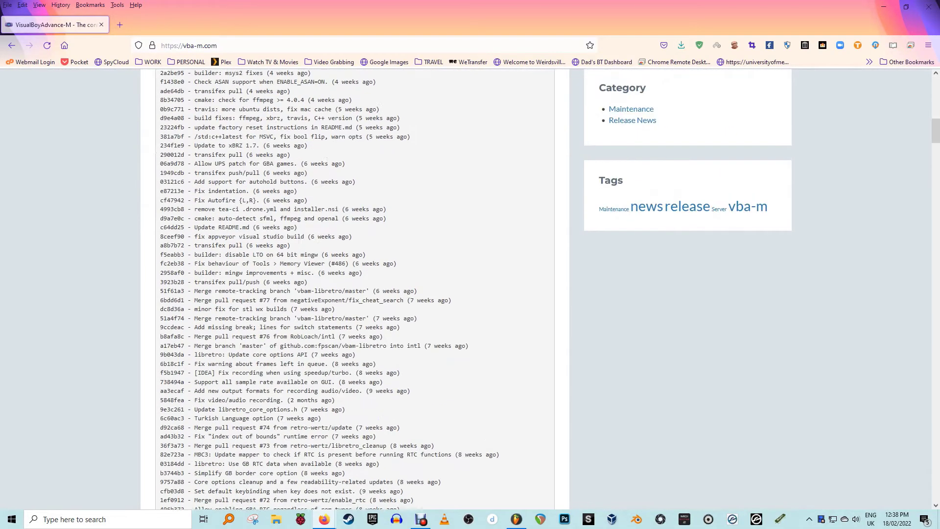
pyautogui.scroll(-5, 355, 288)
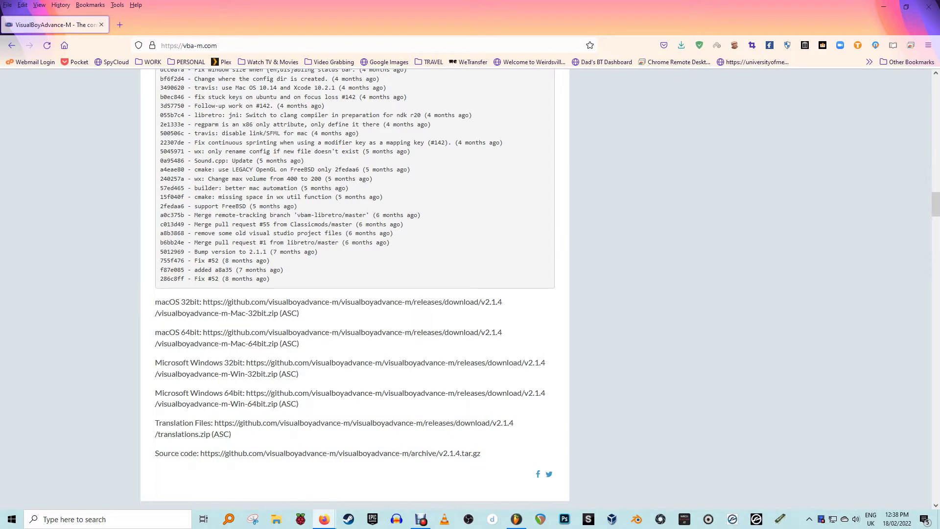
pyautogui.moveTo(244, 393); pyautogui.dragTo(277, 403)
pyautogui.rightClick(269, 404)
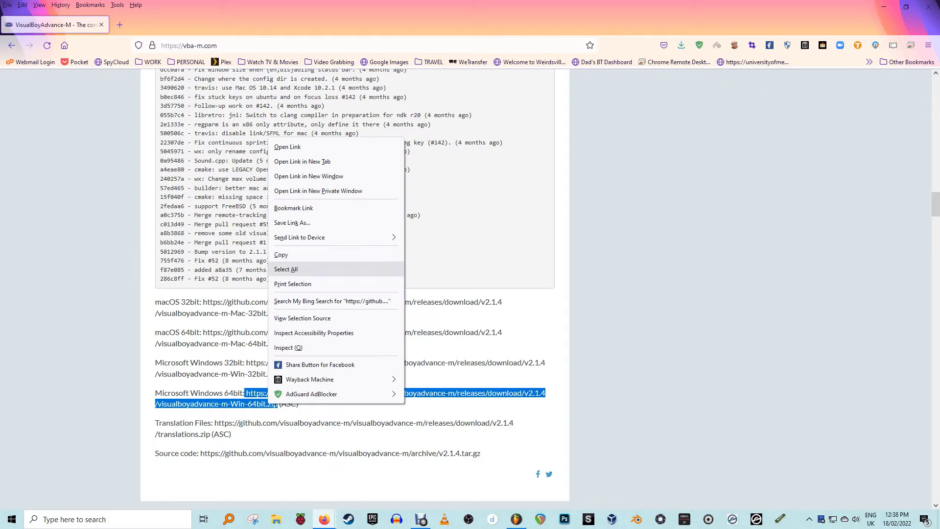
pyautogui.click(281, 255)
pyautogui.press('Return')
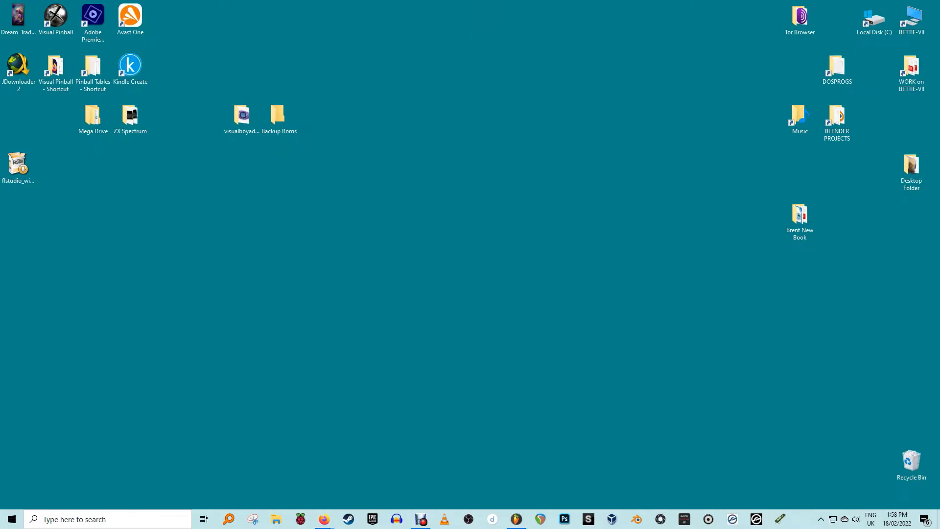
# Move the Backup Roms folder into the visualboyadvance-m-Win-64bit folder and open that folder.
pyautogui.moveTo(277, 117); pyautogui.dragTo(242, 117)
pyautogui.doubleClick(242, 116)
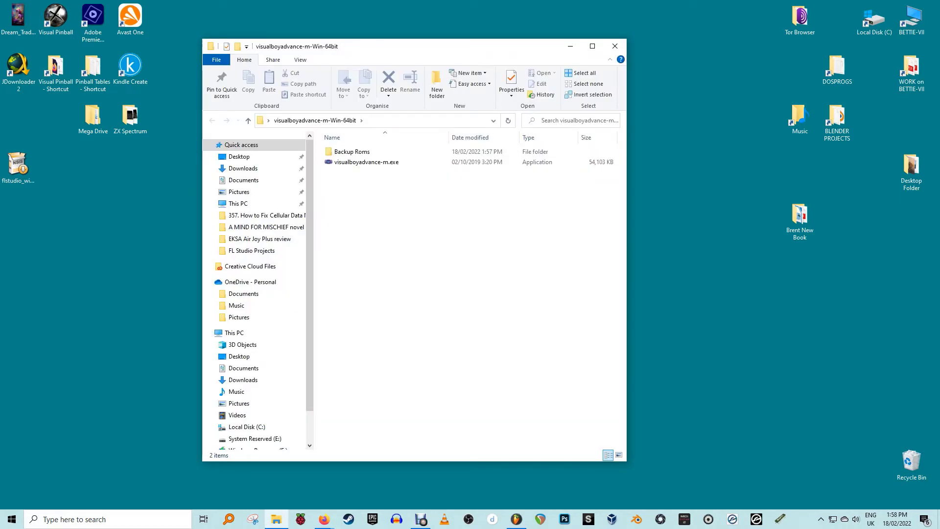
# Launch visualboyadvance-m.exe, close the folder window and move the emulator window toward the middle of the desktop.
pyautogui.click(366, 162)
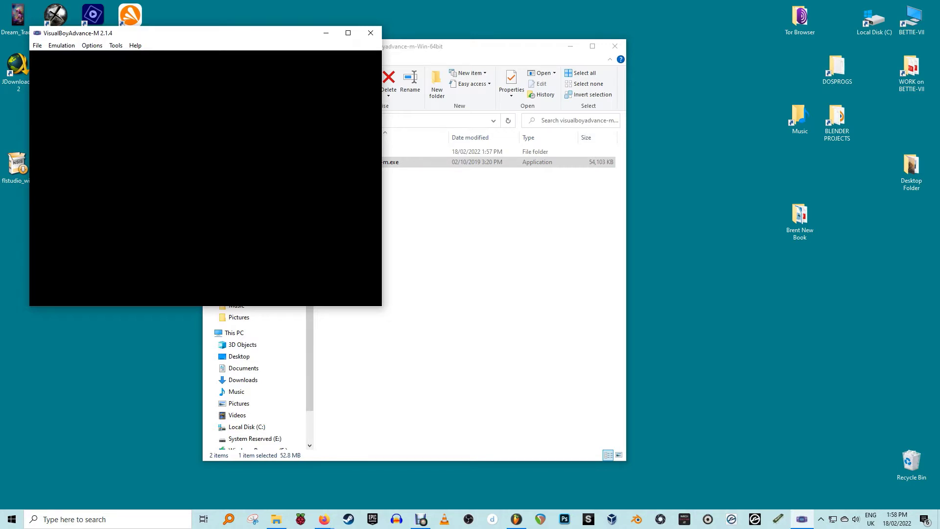
pyautogui.click(615, 46)
pyautogui.moveTo(270, 37); pyautogui.dragTo(496, 93)
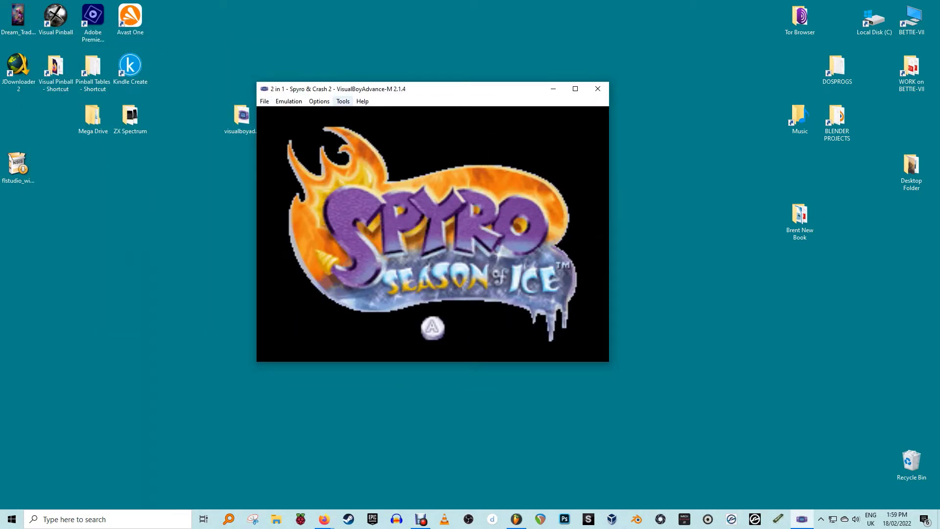
# Open the joypad input configuration and examine Player 1's standard control assignments.
pyautogui.click(318, 101)
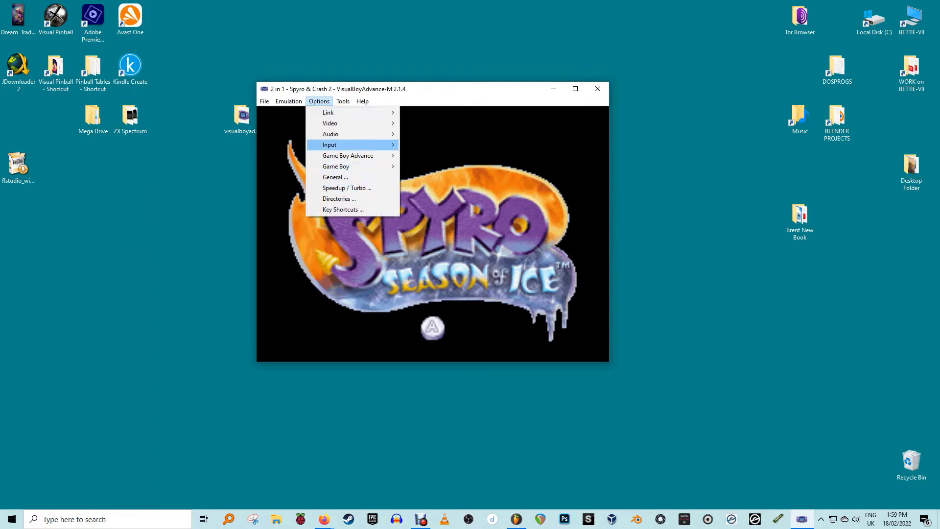
pyautogui.moveTo(338, 124)
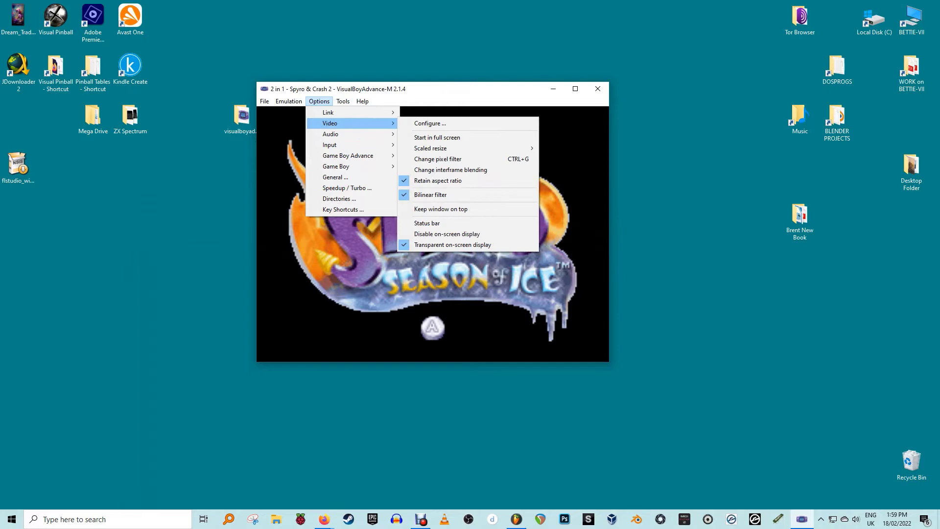
pyautogui.moveTo(338, 145)
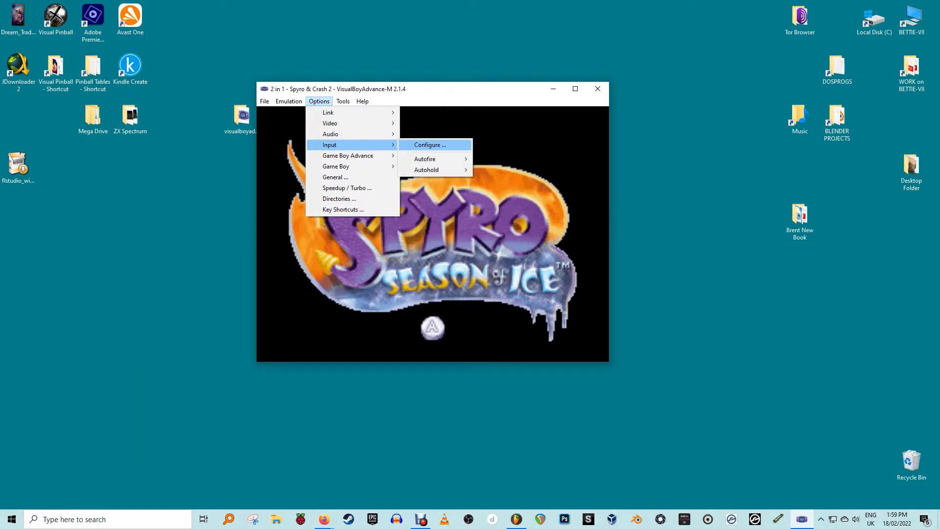
pyautogui.press('Return')
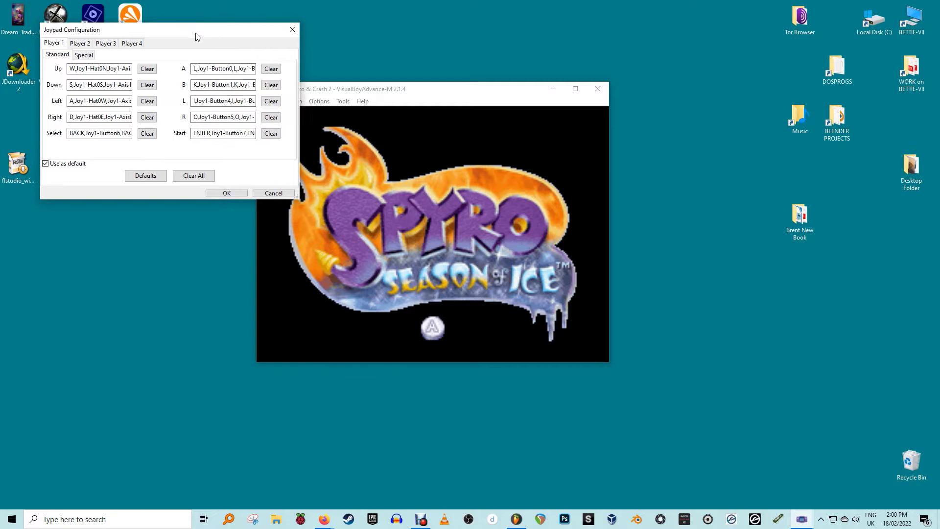
pyautogui.moveTo(198, 34); pyautogui.dragTo(256, 224)
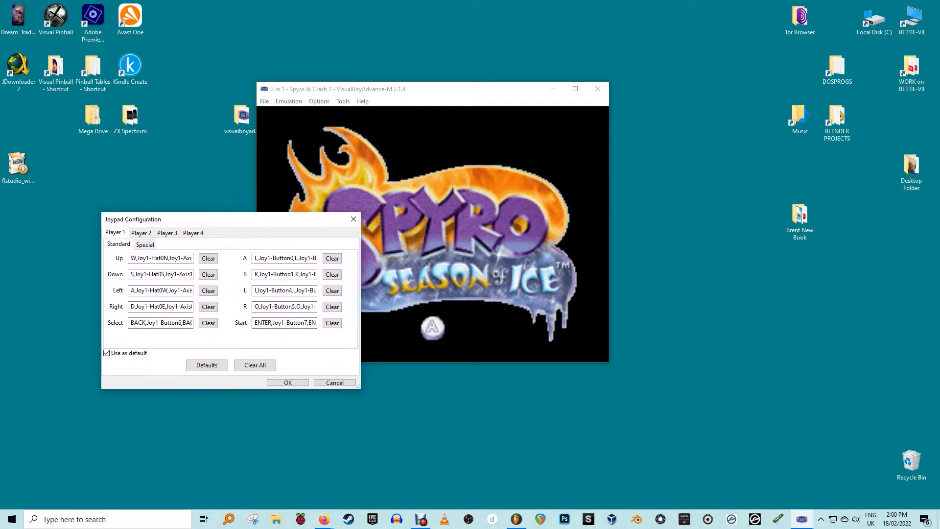
pyautogui.press('Tab')
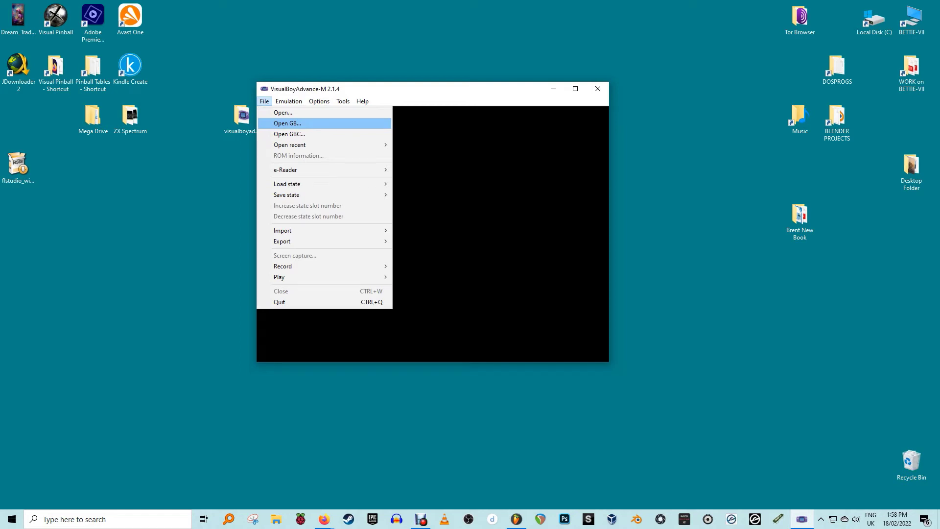
# Use the general Open command rather than the GB or GBC variants to load a game ROM.
pyautogui.press('Up')
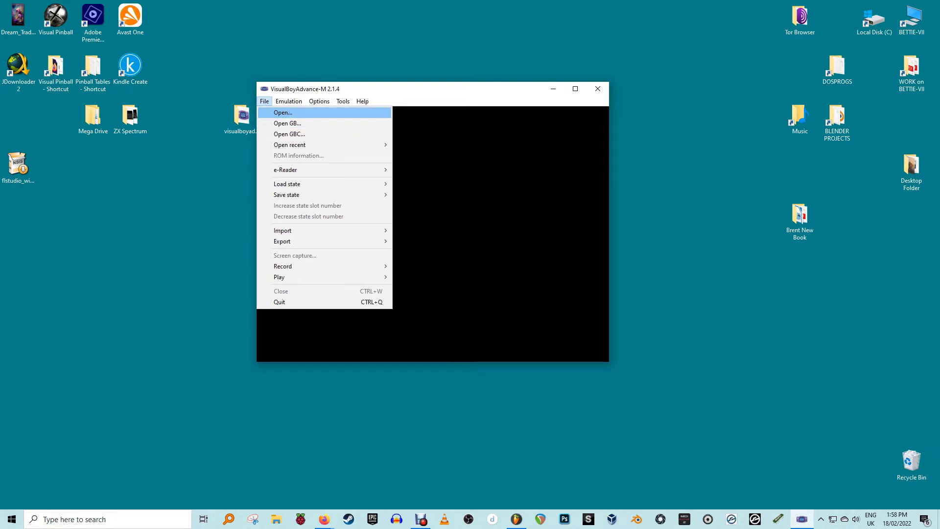
pyautogui.press('Down')
pyautogui.press('Up')
pyautogui.press('Return')
pyautogui.press('Escape')
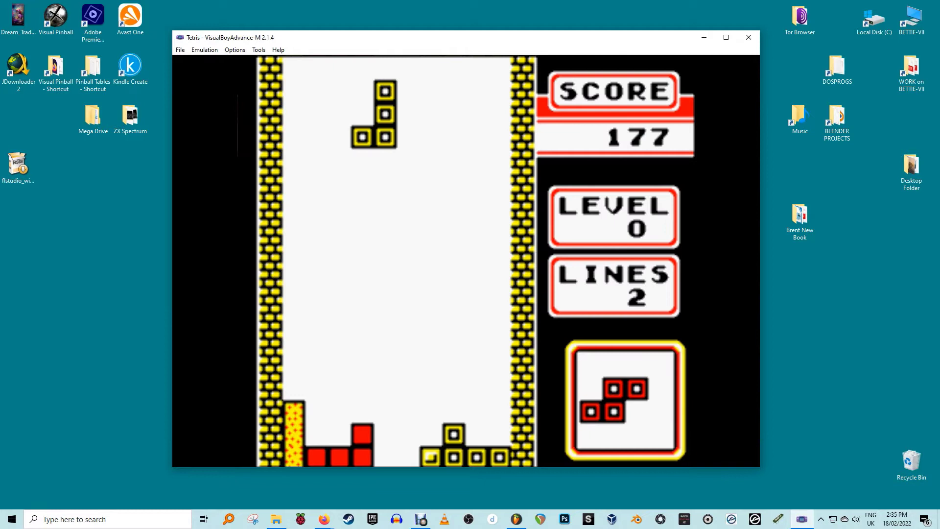
# Change the video pixel filter on the running Crash game and cycle through several of the available filters.
pyautogui.press('Down')
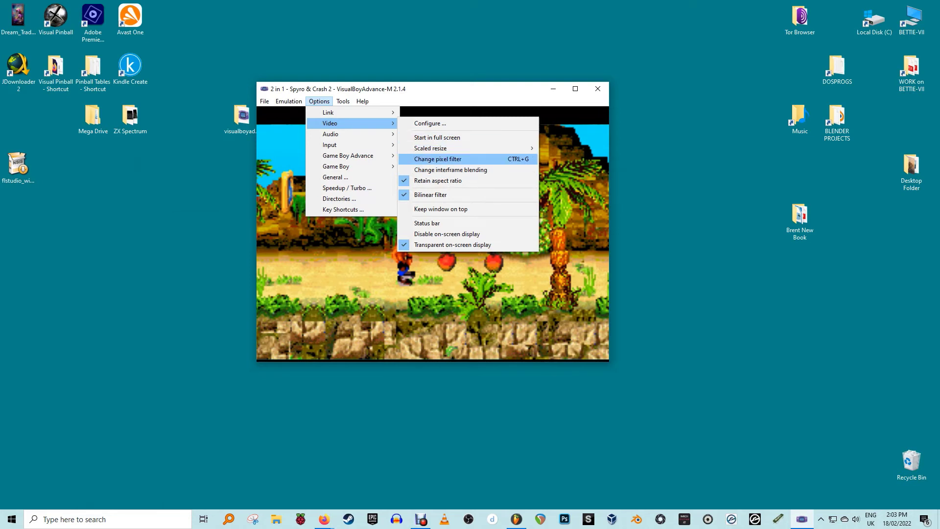
pyautogui.press('Return')
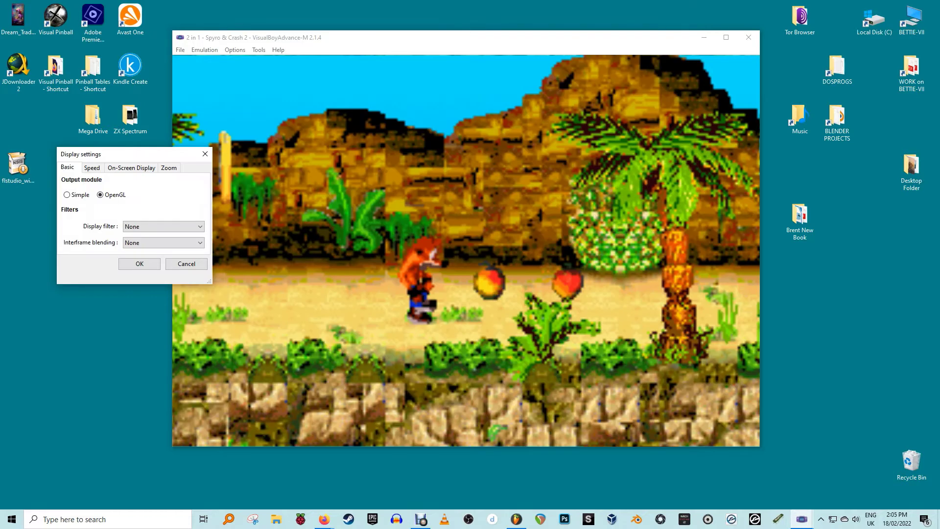
pyautogui.click(164, 227)
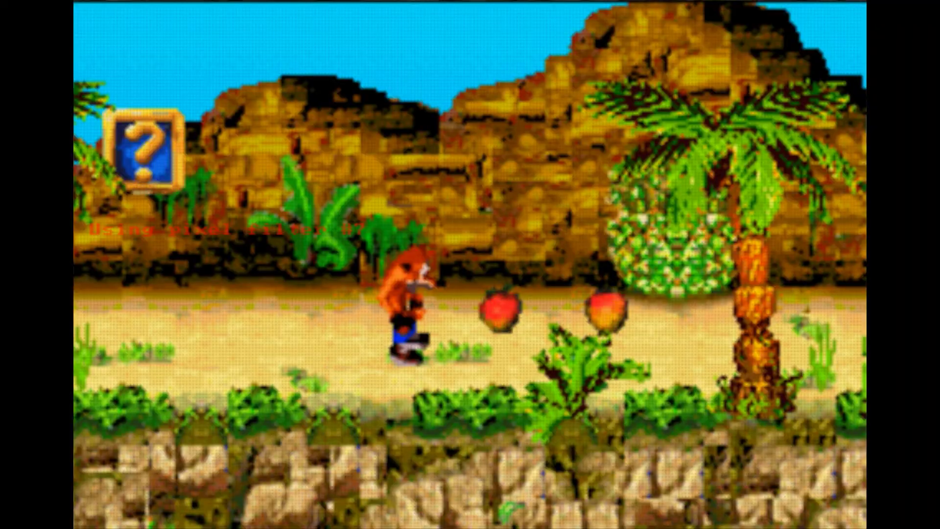
pyautogui.hotkey('ctrl', 'g')
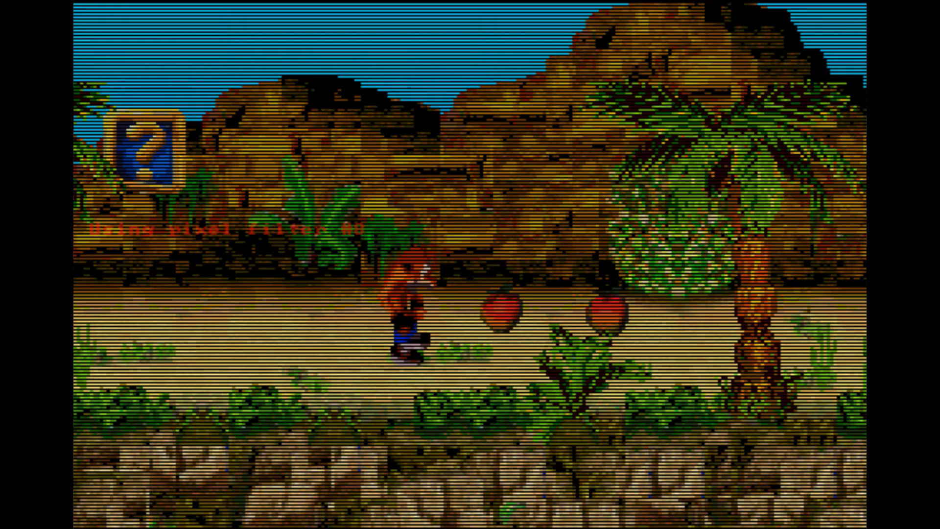
pyautogui.hotkey('ctrl', 'g')
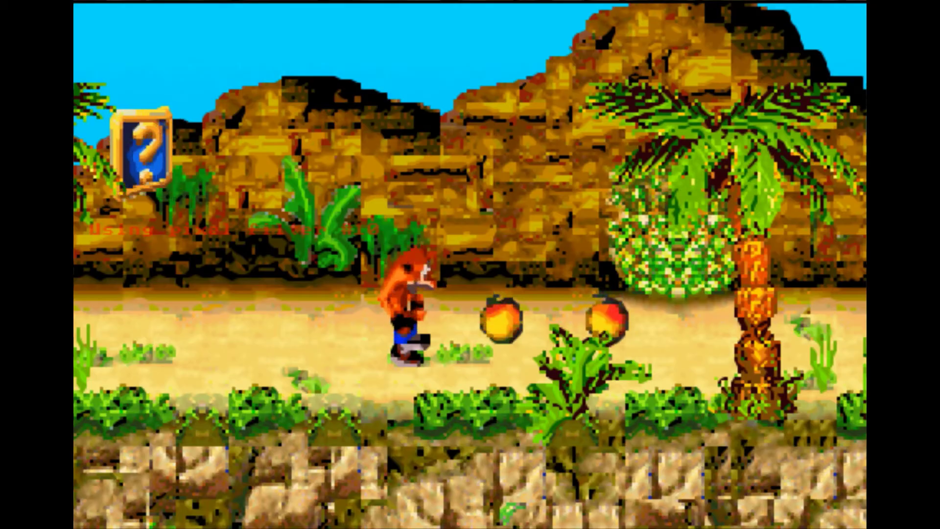
pyautogui.hotkey('ctrl', 'g')
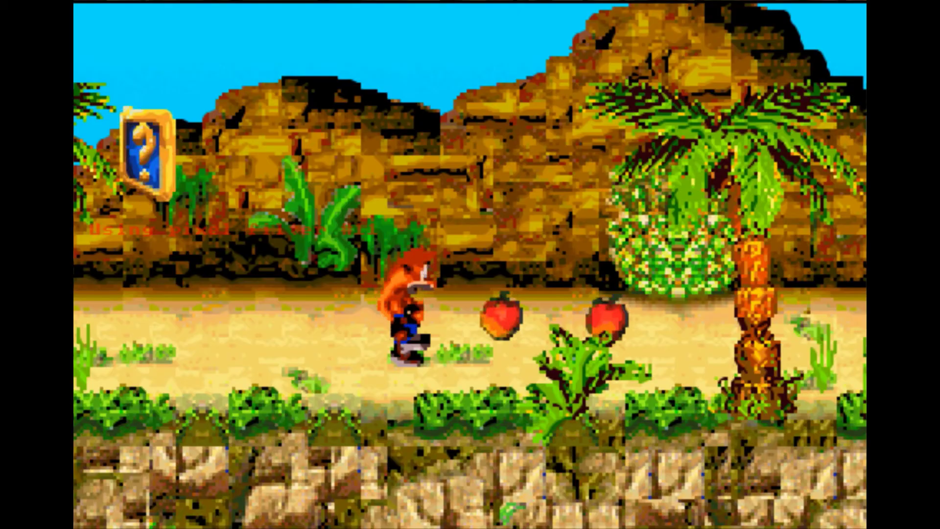
pyautogui.hotkey('ctrl', 'g')
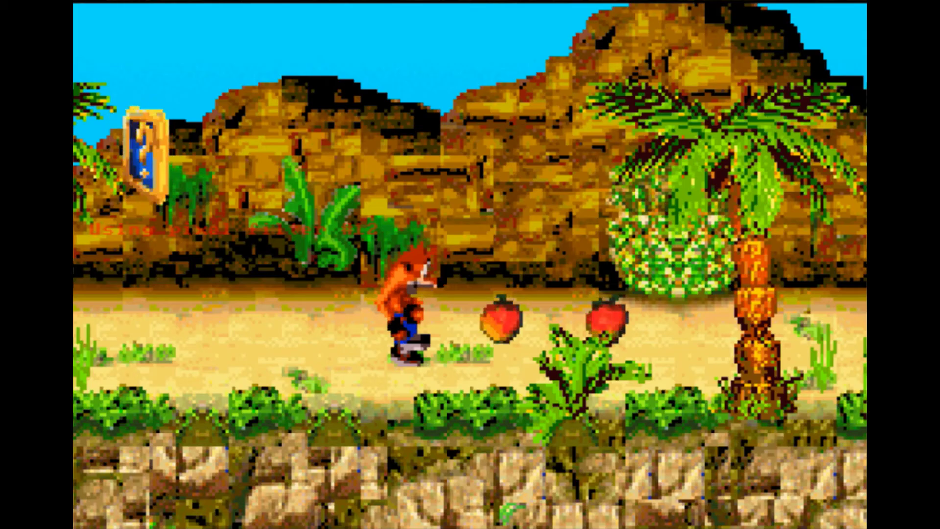
pyautogui.press('F9')
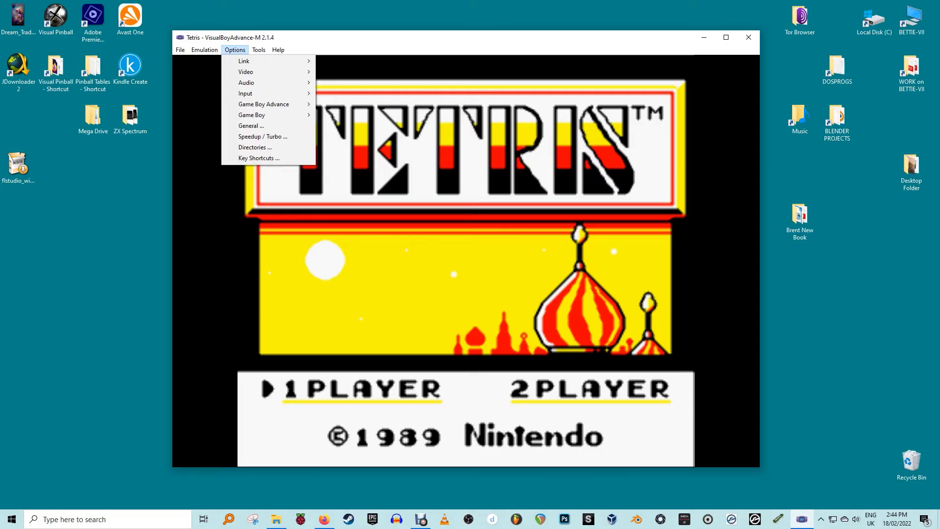
# Open the Game Boy settings at the custom colours and move the dialog clear of the Tetris title.
pyautogui.press('Down')
pyautogui.press('Down')
pyautogui.press('Down')
pyautogui.press('Down')
pyautogui.press('Down')
pyautogui.press('Down')
pyautogui.press('Right')
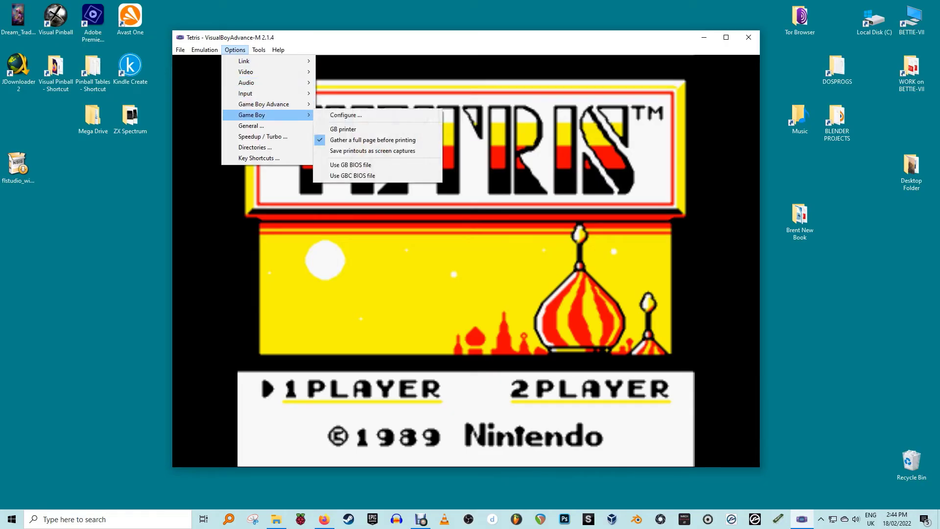
pyautogui.press('Return')
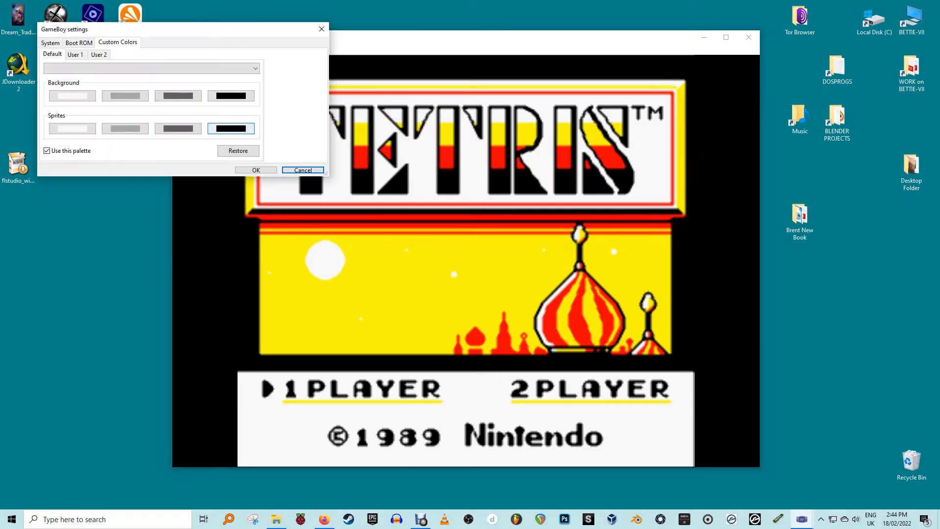
pyautogui.moveTo(237, 29); pyautogui.dragTo(228, 209)
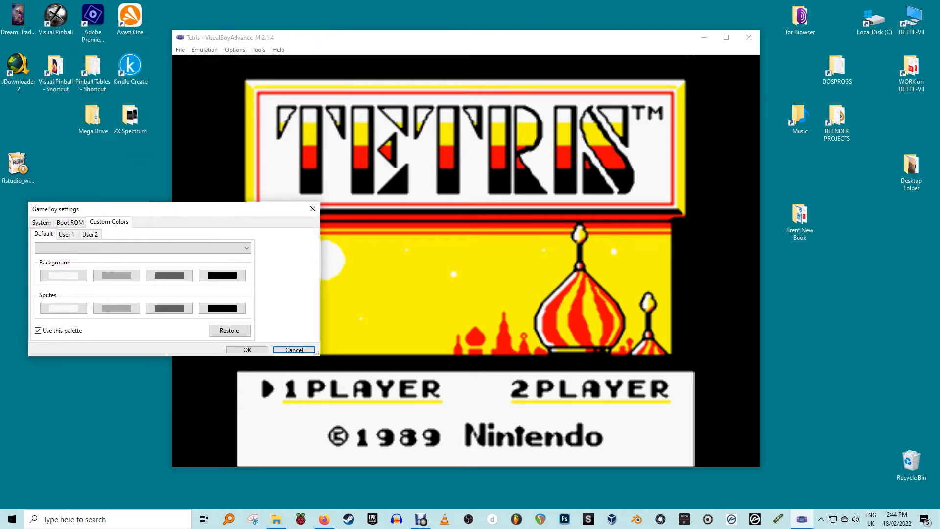
# Set the first background colour of the default palette to dark purple (Red 64, Green 0, Blue 64) and apply it.
pyautogui.click(64, 276)
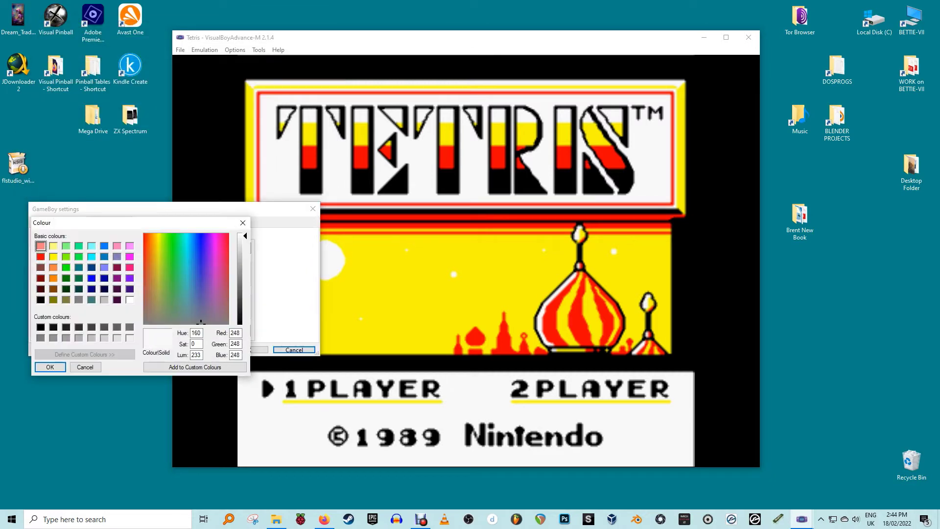
pyautogui.click(117, 300)
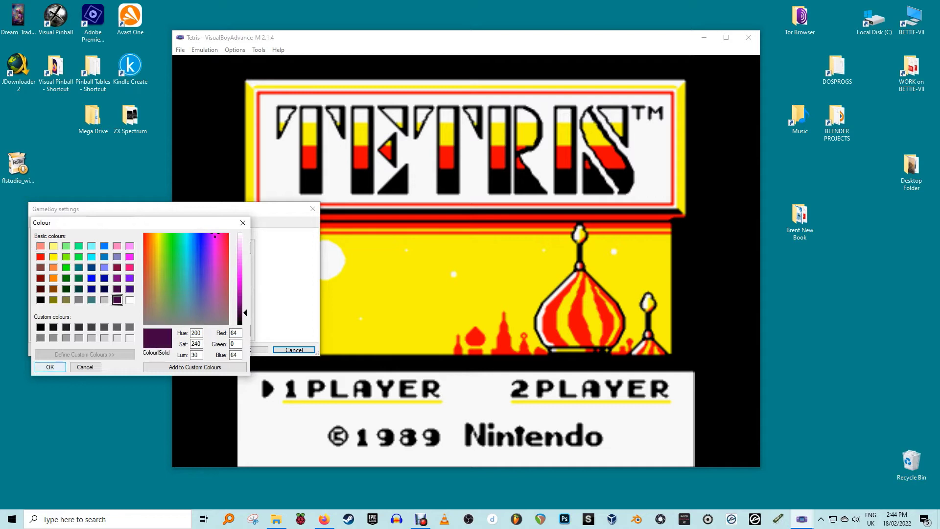
pyautogui.click(50, 367)
pyautogui.click(259, 350)
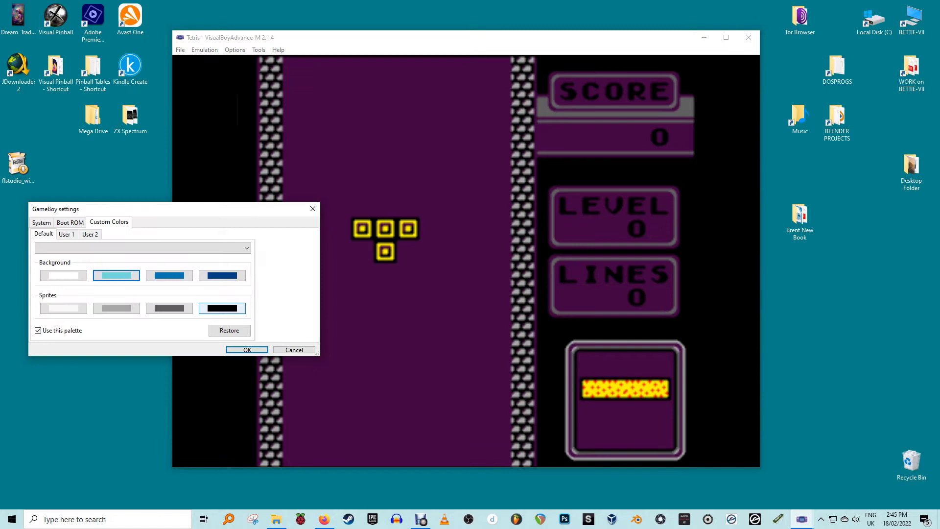
# Set the fourth sprite colour to dark maroon (Red 91, Green 30, Blue 48) and the third to a muted crimson.
pyautogui.click(222, 308)
pyautogui.click(225, 276)
pyautogui.click(240, 302)
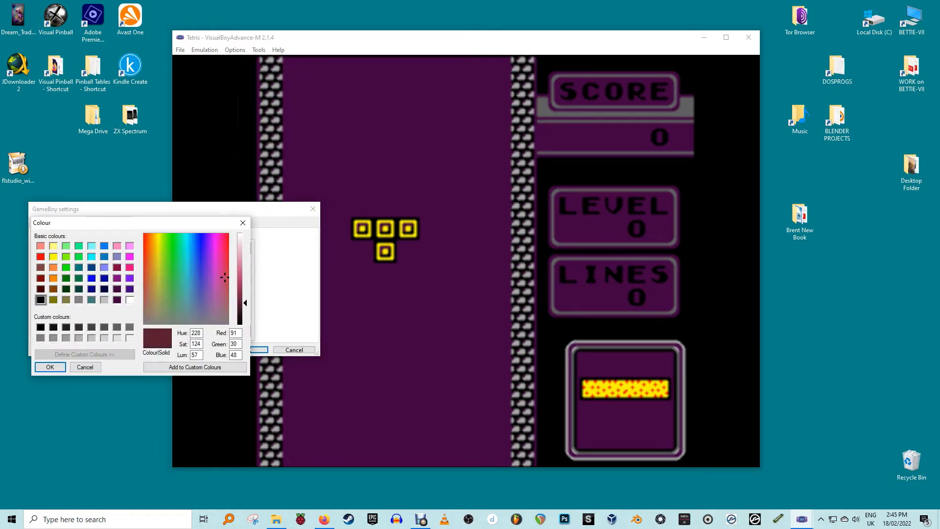
pyautogui.click(50, 367)
pyautogui.press('space')
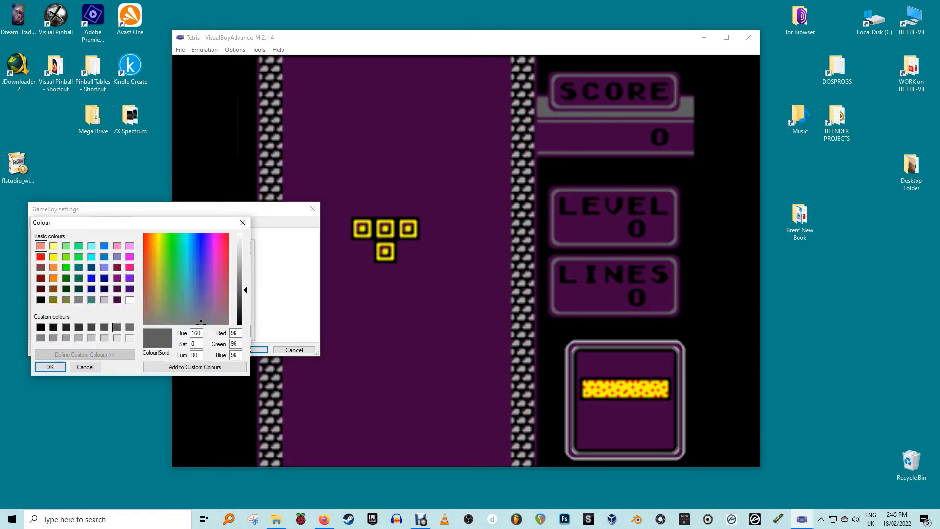
pyautogui.click(224, 274)
pyautogui.click(50, 367)
# Set the second sprite colour to pink and apply the custom palette to the Tetris game.
pyautogui.click(116, 308)
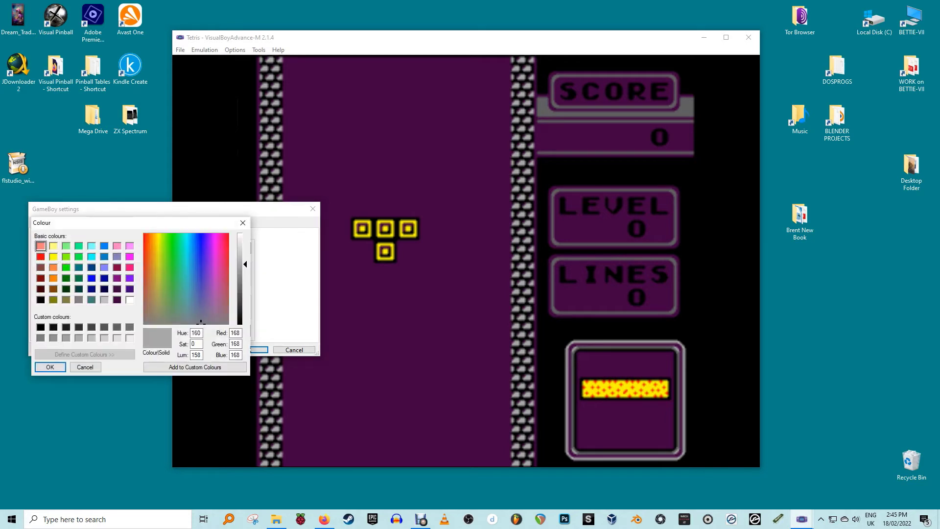
pyautogui.click(222, 241)
pyautogui.click(50, 367)
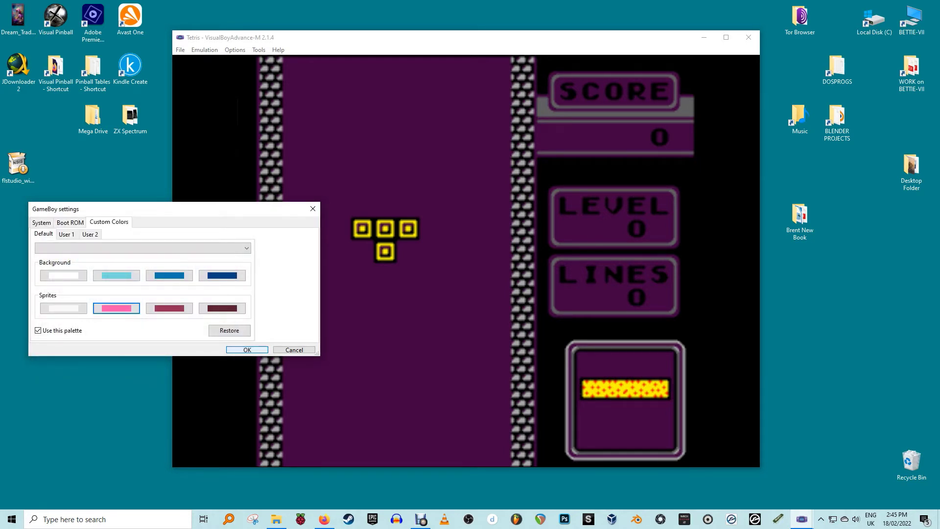
pyautogui.press('Return')
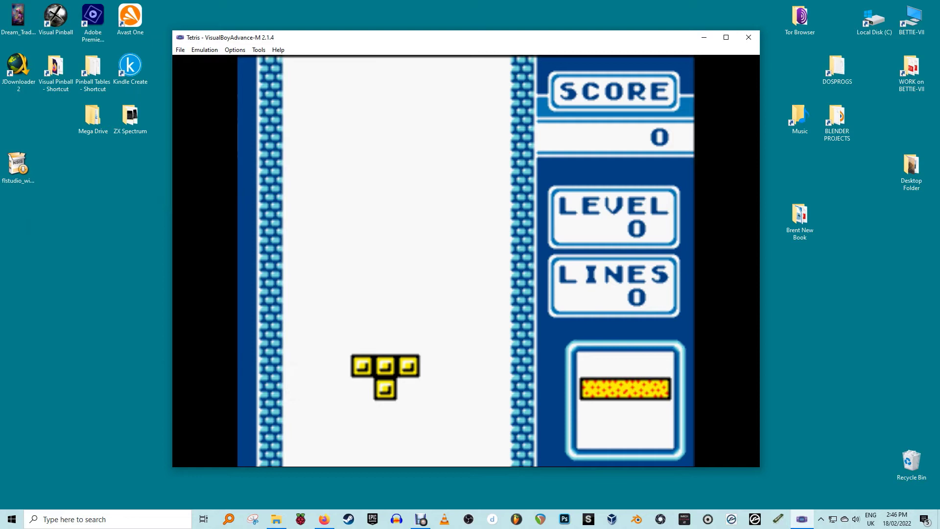
# Rotate the T-shaped Tetris piece, land it against the playfield's left wall and lay the bar piece beside it.
pyautogui.press('z')
pyautogui.press('z')
pyautogui.press('Left')
pyautogui.press('Left')
pyautogui.press('Left')
pyautogui.press('Down')
pyautogui.press('Right')
pyautogui.press('Right')
pyautogui.press('Right')
pyautogui.press('Right')
pyautogui.press('Down')
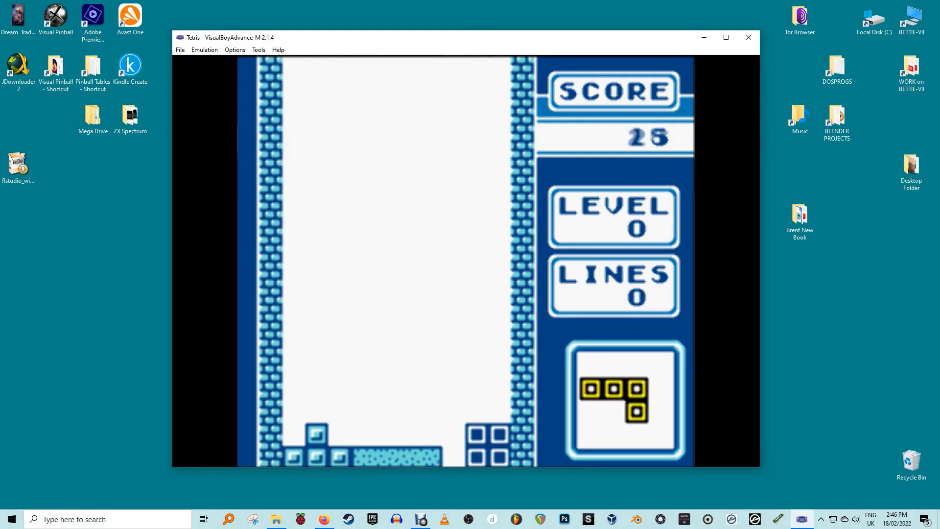
# Fit the J-shaped piece into the gap beside the square block, then steer the bar piece right and drop it.
pyautogui.press('Right')
pyautogui.press('Right')
pyautogui.press('Down')
pyautogui.press('Down')
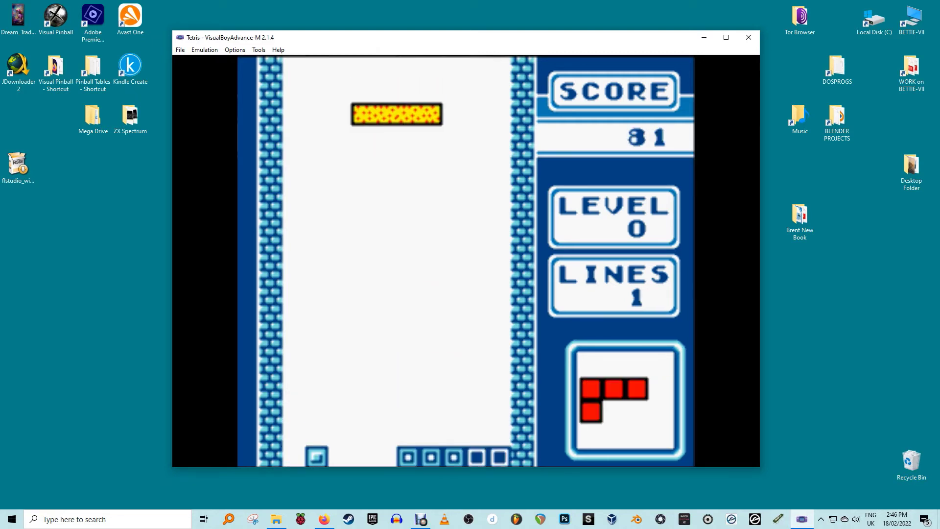
pyautogui.press('Right')
pyautogui.press('Right')
pyautogui.press('Right')
pyautogui.press('Down')
pyautogui.press('Down')
pyautogui.press('x')
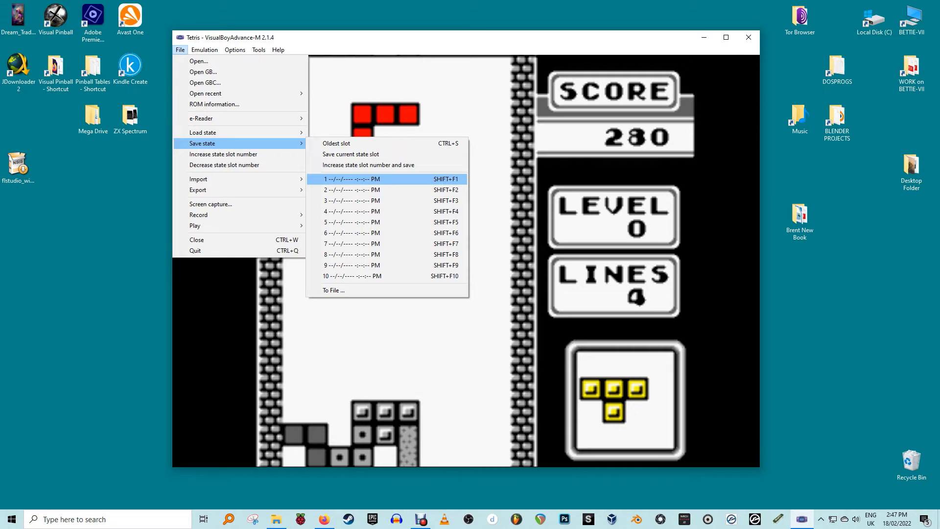
# Save the Tetris game to state slot 1 and continue playing.
pyautogui.press('Return')
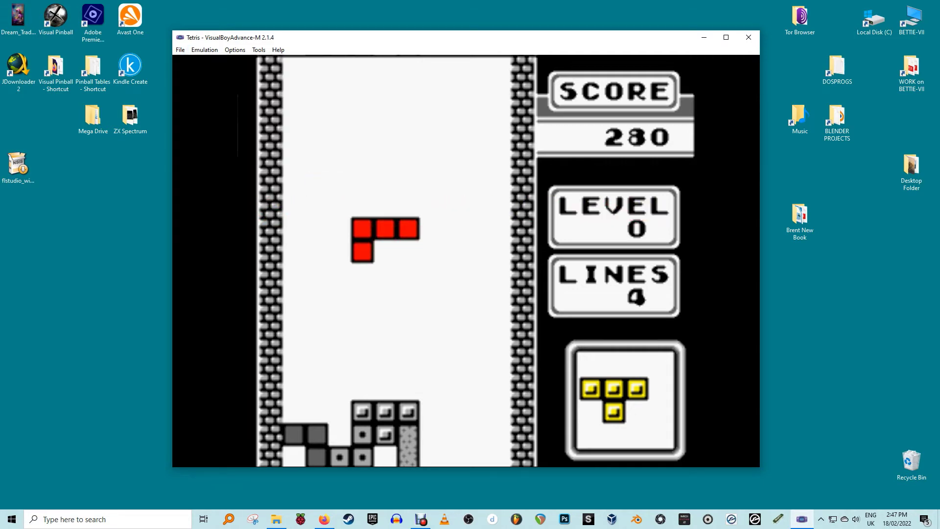
pyautogui.press('Left')
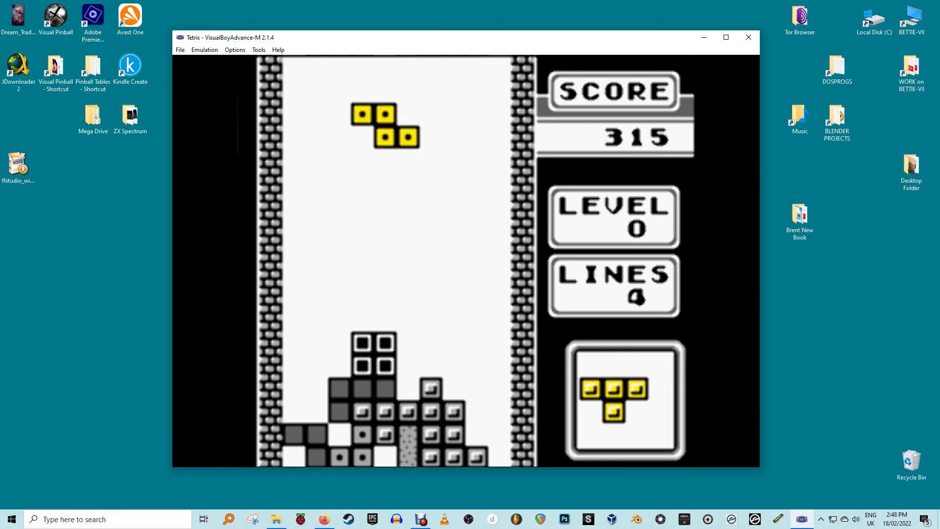
# Save the current Tetris progress to state slot 2.
pyautogui.click(180, 50)
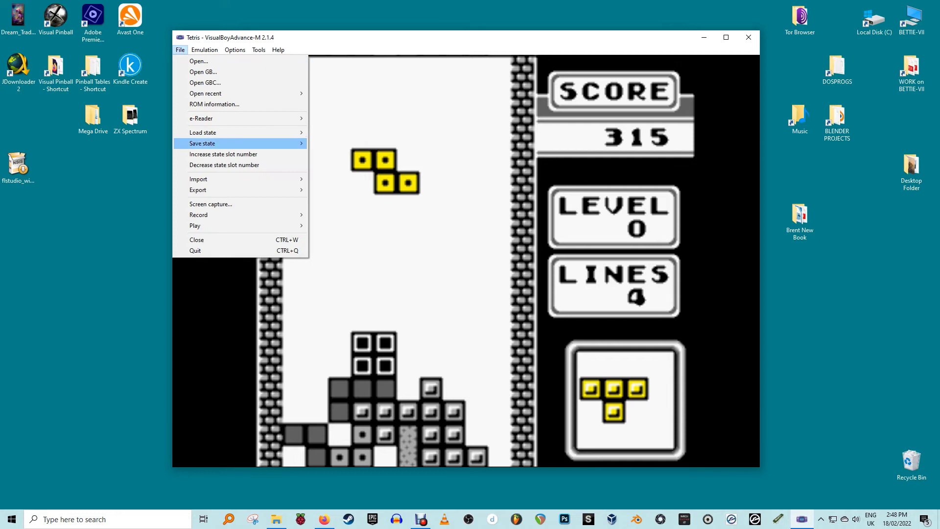
pyautogui.press('Down')
pyautogui.press('Down')
pyautogui.press('Up')
pyautogui.press('Up')
pyautogui.press('Right')
pyautogui.press('Down')
pyautogui.press('Down')
pyautogui.press('Down')
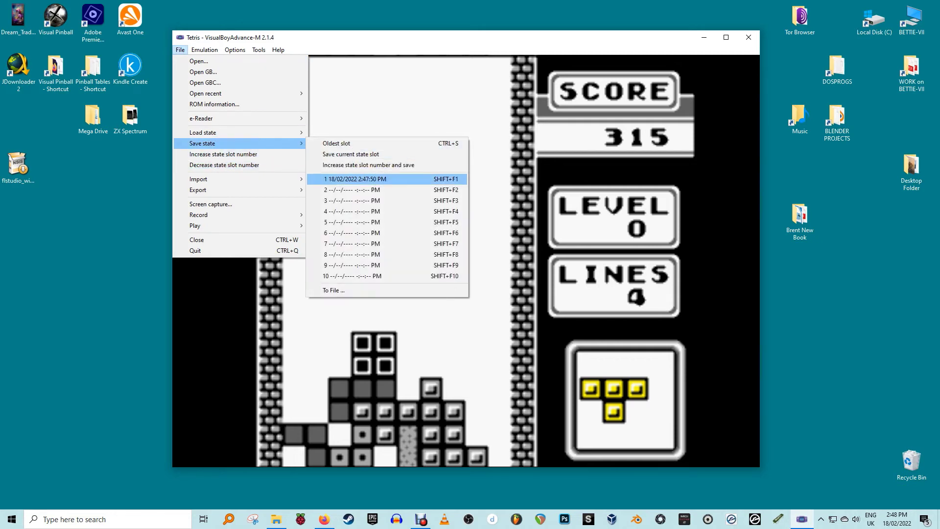
pyautogui.press('Down')
pyautogui.press('Return')
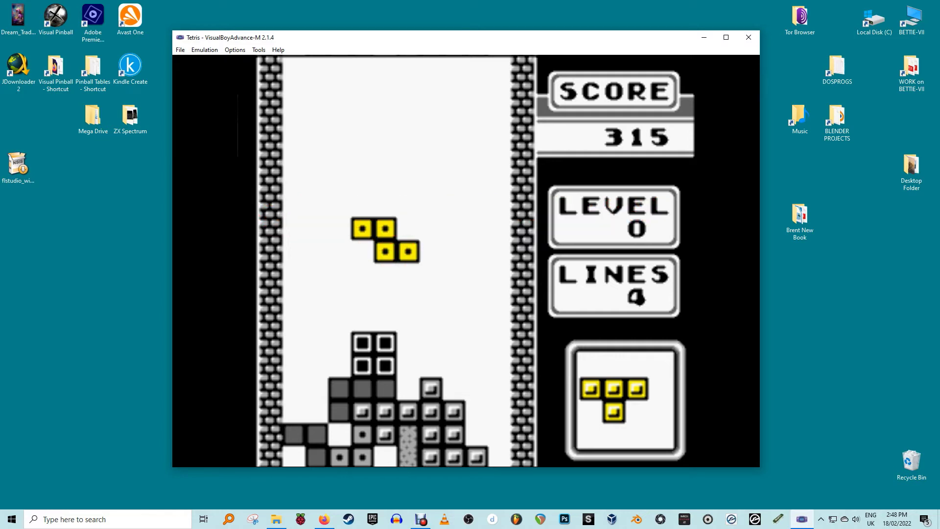
# Load the saved Tetris states from slots 1 and 2 alternately, ending on slot 2, and resume playing.
pyautogui.press('F1')
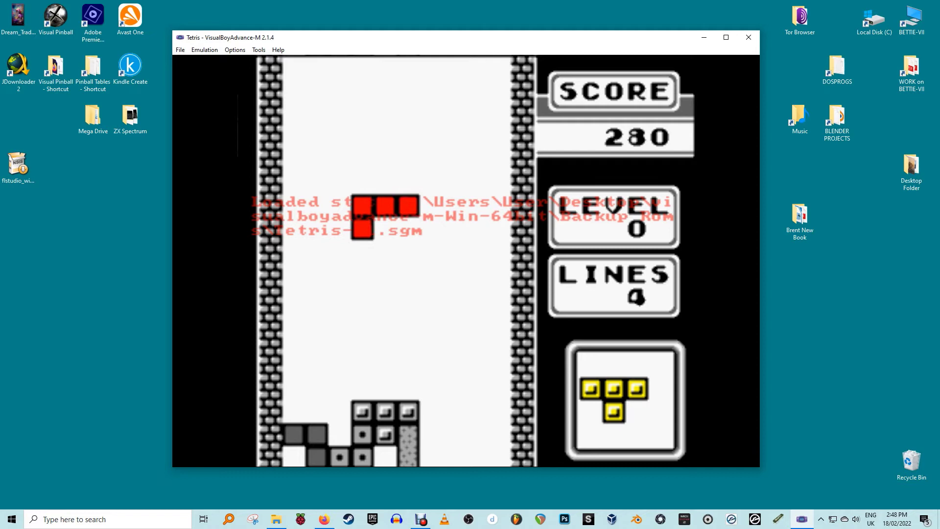
pyautogui.press('F2')
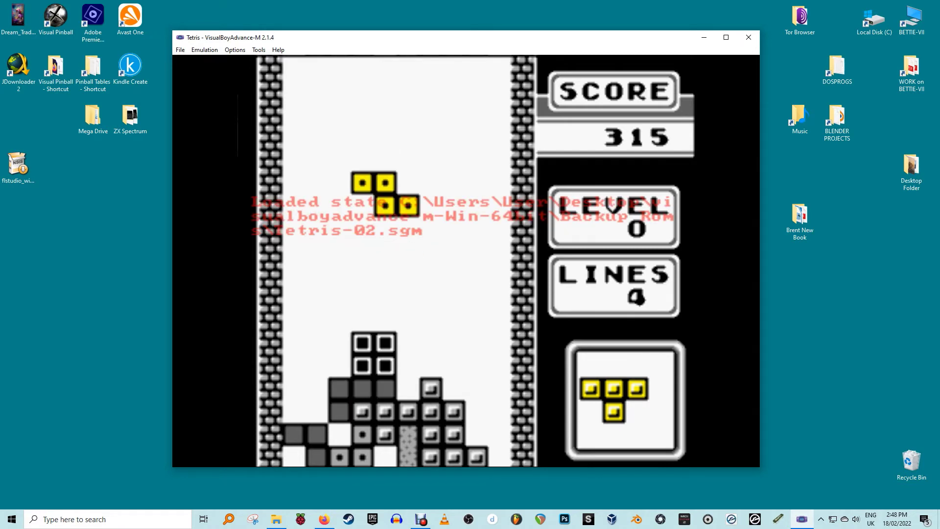
pyautogui.press('F1')
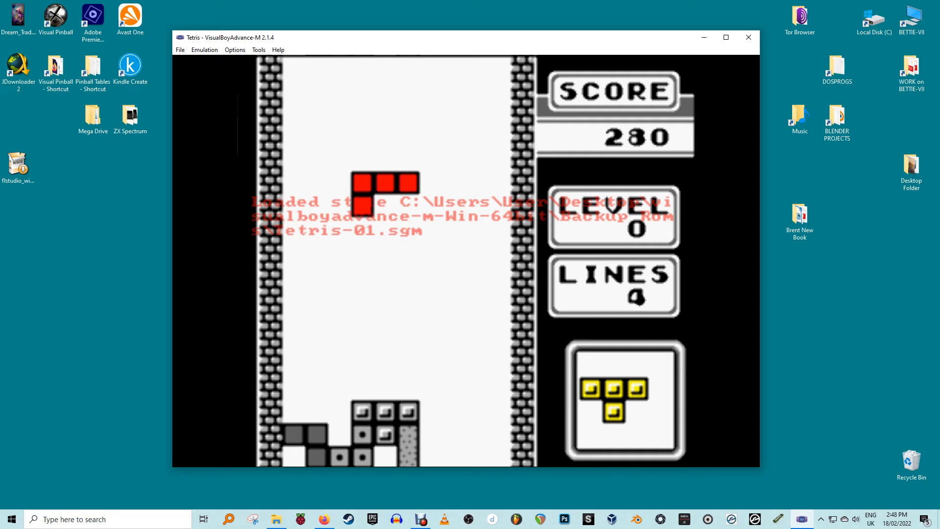
pyautogui.press('F2')
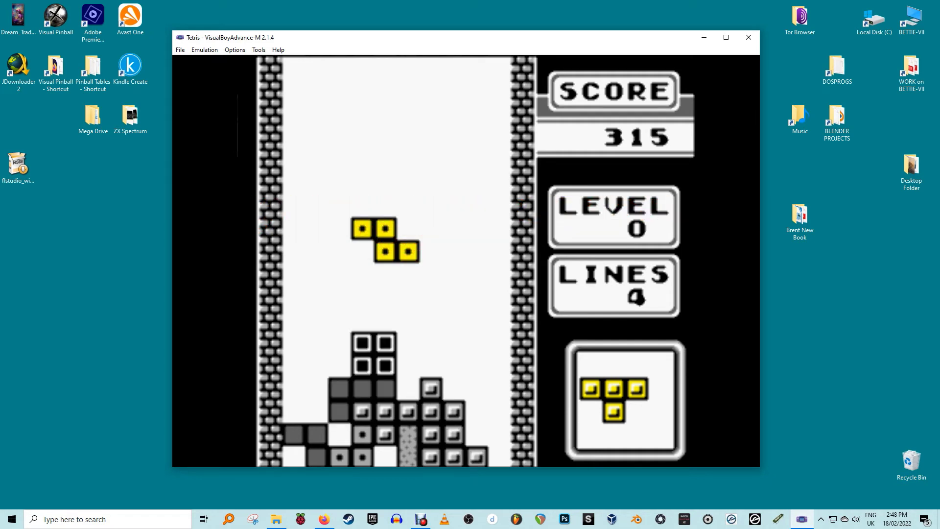
pyautogui.press('Right')
pyautogui.press('Right')
pyautogui.press('Right')
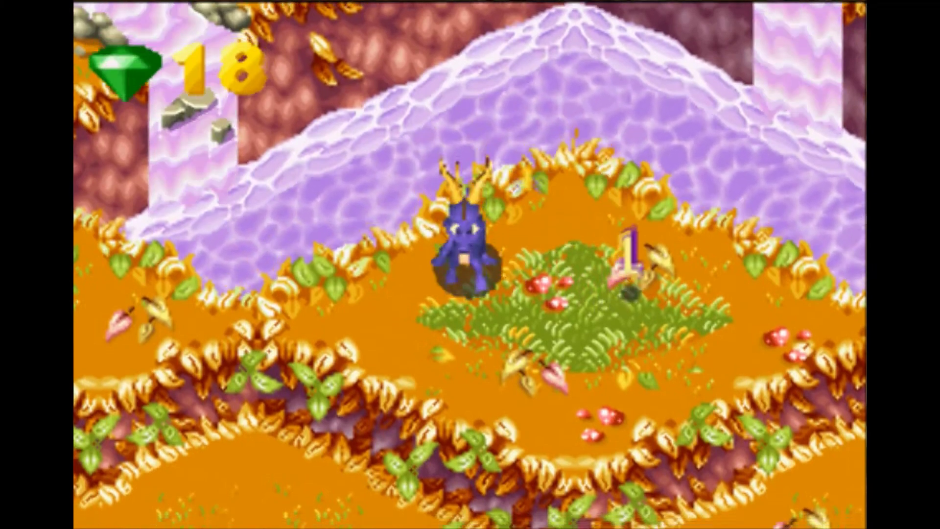
pyautogui.press('Right')
pyautogui.press('Down')
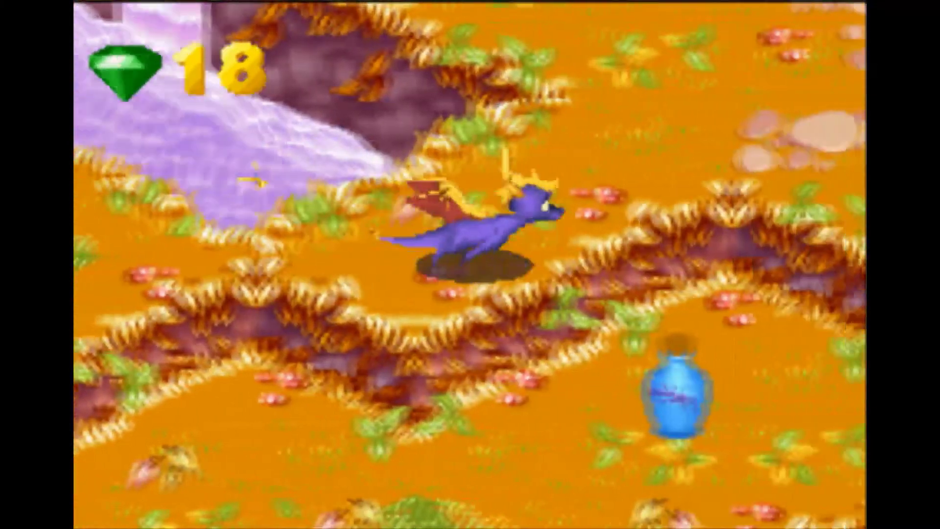
pyautogui.press('Left')
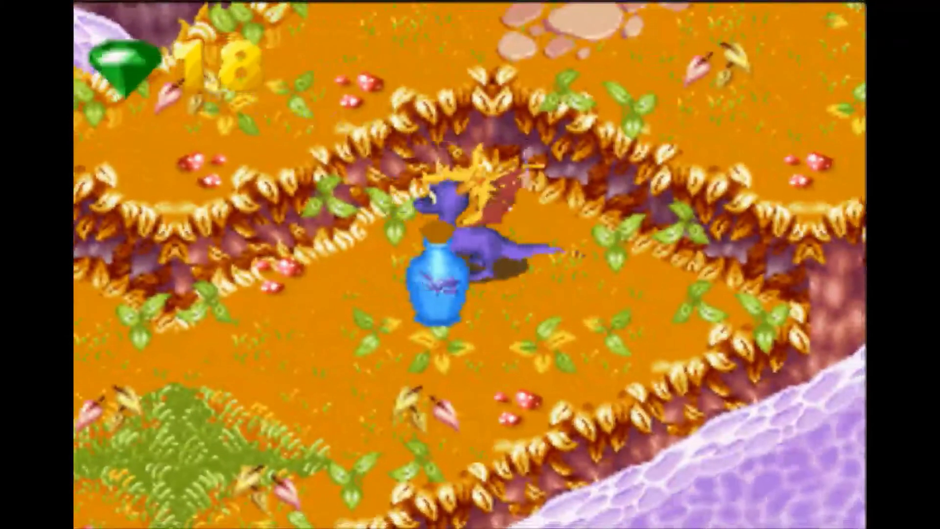
pyautogui.press('Right')
pyautogui.press('Left')
pyautogui.press('z')
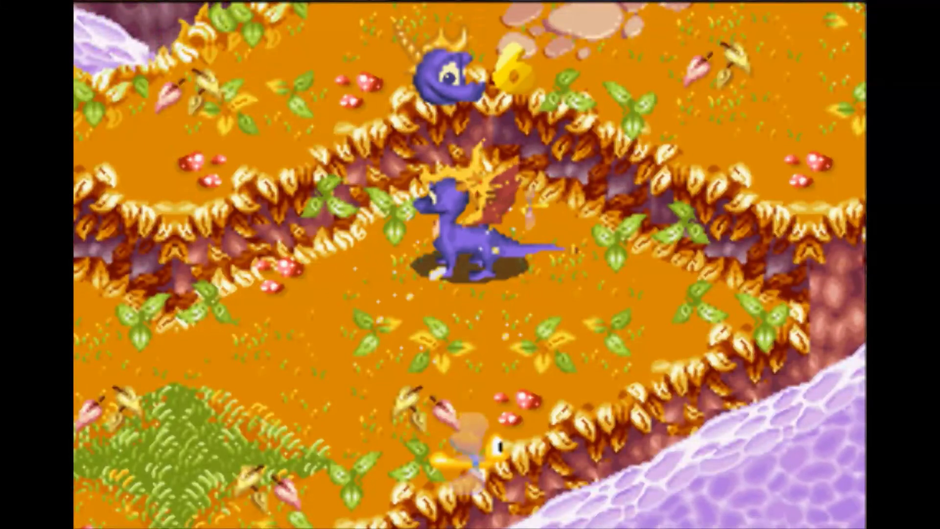
pyautogui.press('Up')
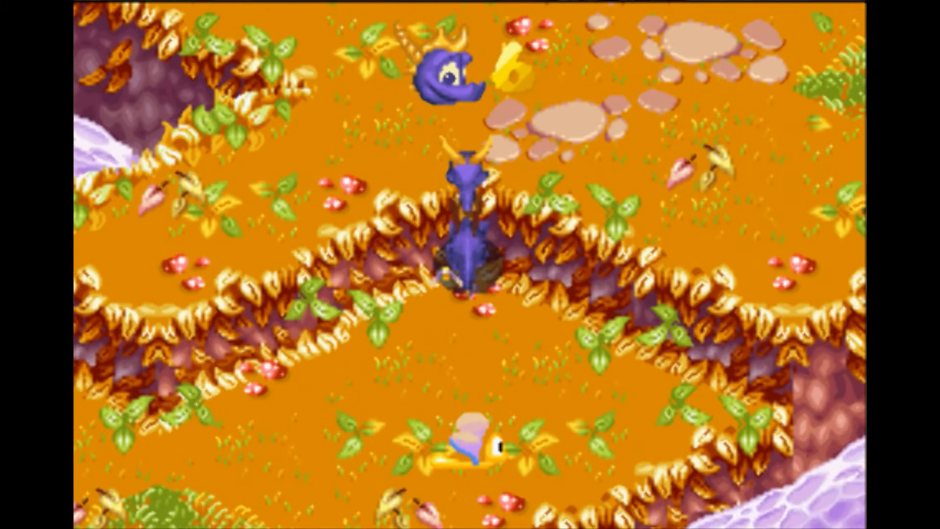
pyautogui.press('Up')
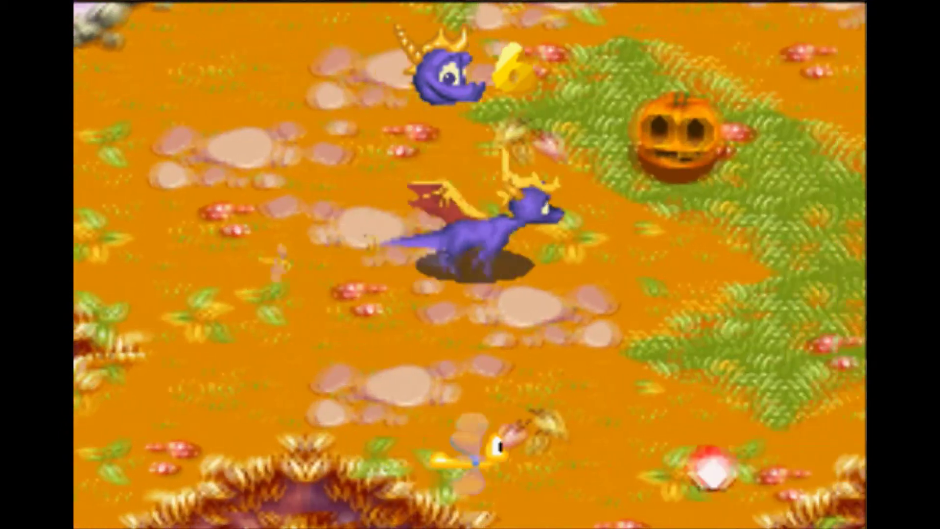
pyautogui.press('z')
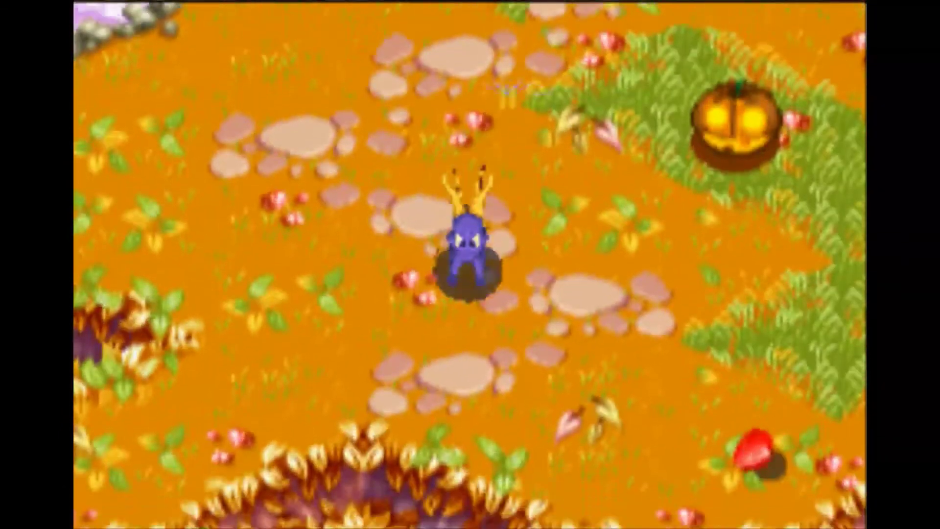
pyautogui.press('Down')
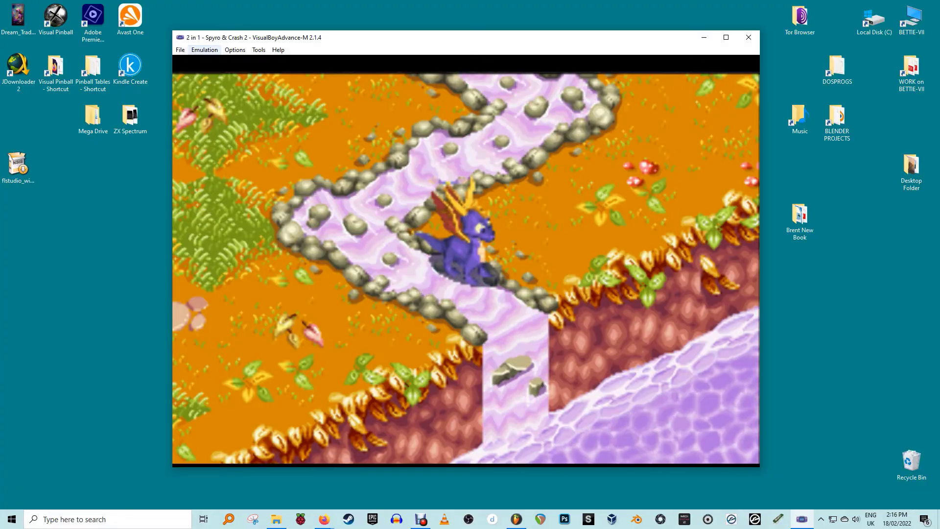
# Turn on turbo mode for the Spyro game and run Spyro up along the stream.
pyautogui.hotkey('alt', 'e')
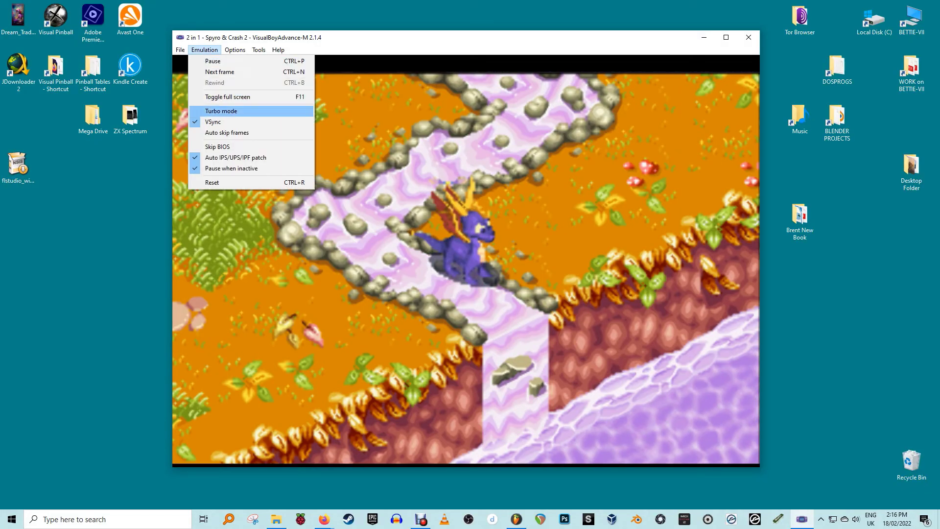
pyautogui.press('Return')
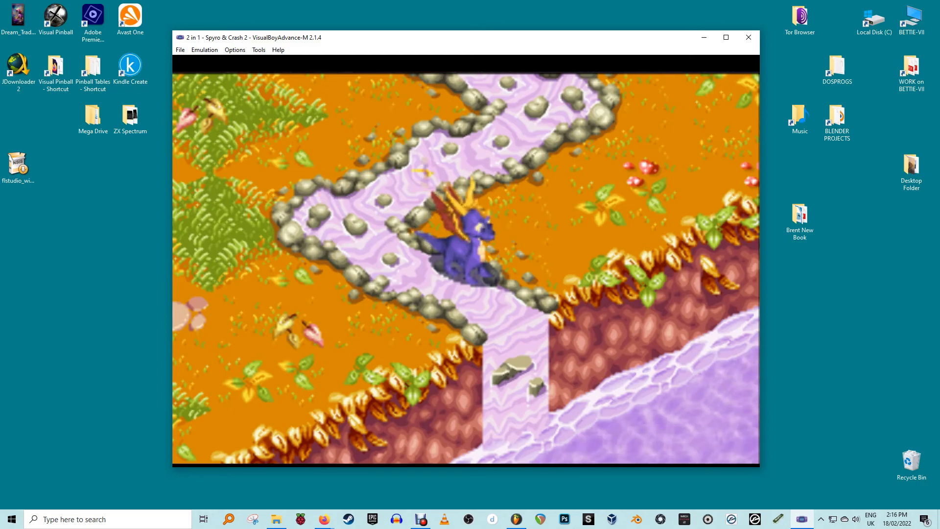
pyautogui.press('Right')
pyautogui.press('Left')
pyautogui.press('Right')
pyautogui.press('Up')
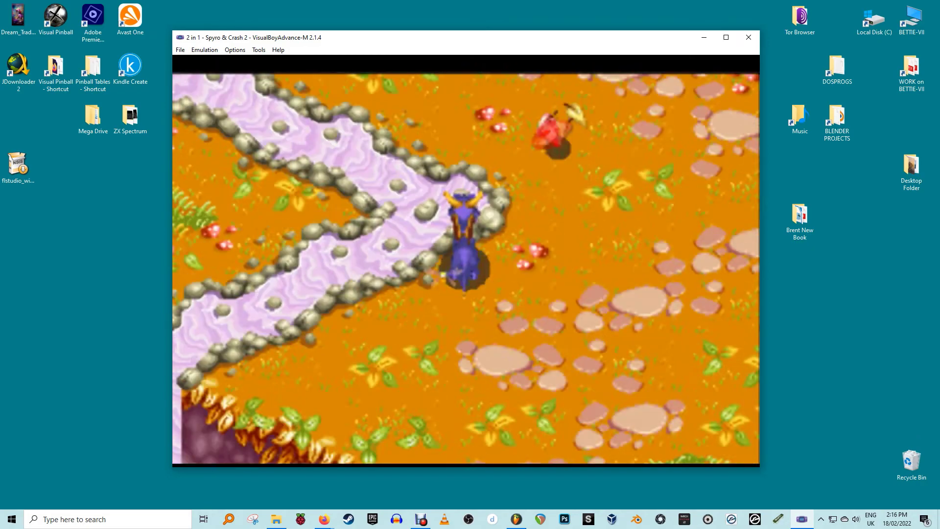
# Run Spyro back and forth along the zigzag stream to try out the turbo speed.
pyautogui.press('Right')
pyautogui.press('Left')
pyautogui.press('Up')
pyautogui.press('Right')
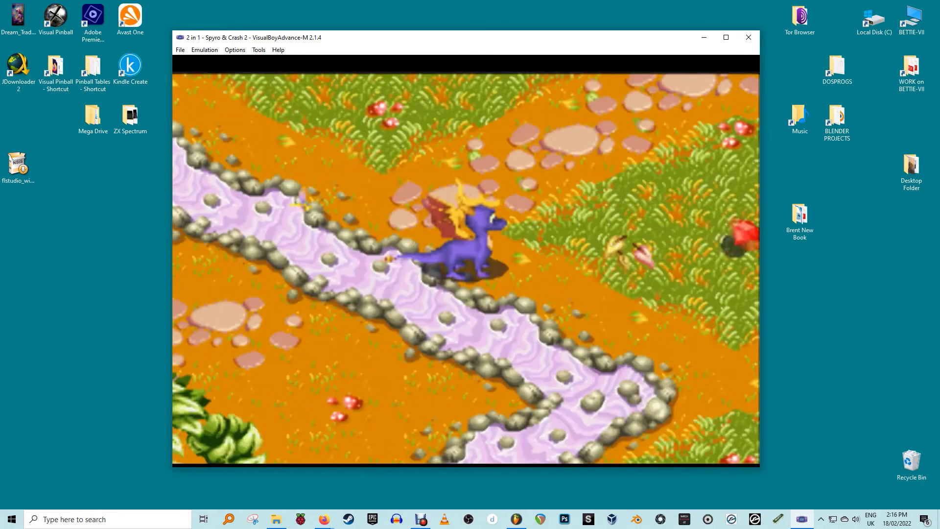
pyautogui.press('Left')
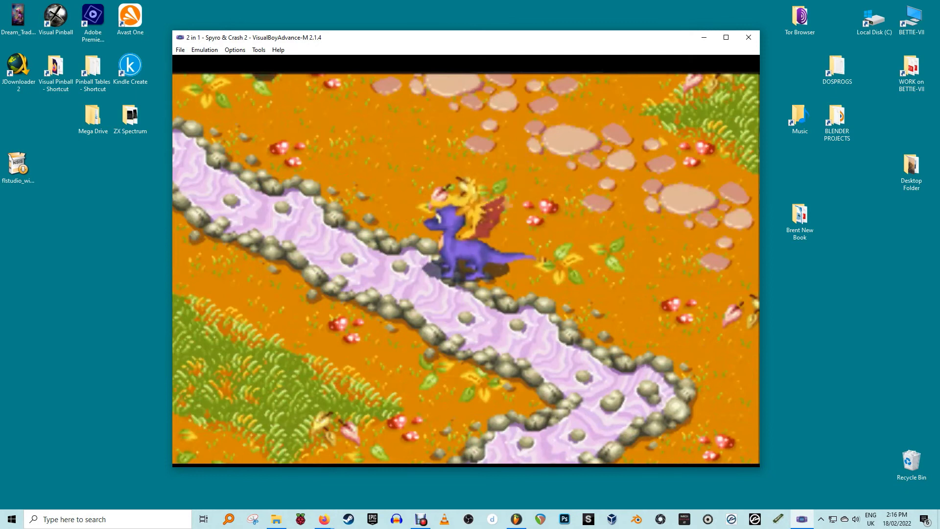
pyautogui.press('Right')
pyautogui.press('Left')
pyautogui.press('Up')
pyautogui.press('Right')
# Turn off turbo mode for the Spyro game.
pyautogui.click(205, 50)
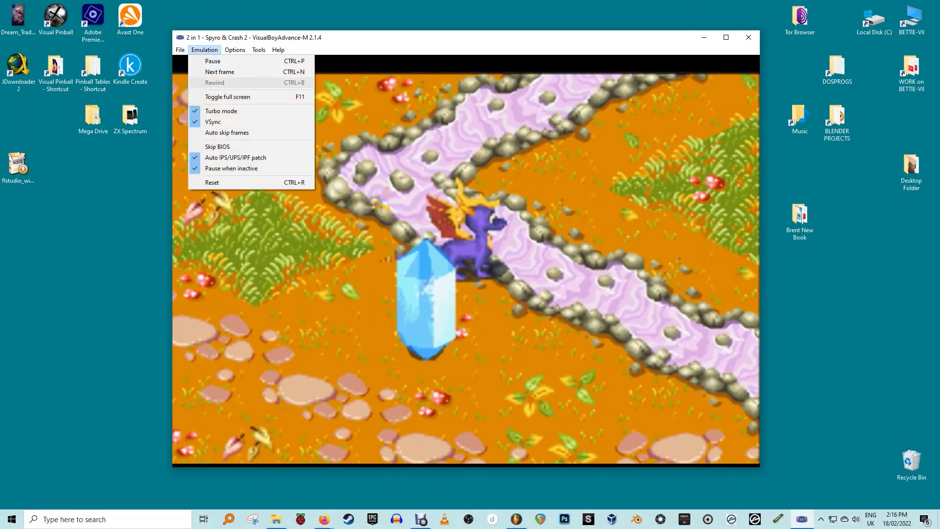
pyautogui.press('Down')
pyautogui.press('Down')
pyautogui.press('Return')
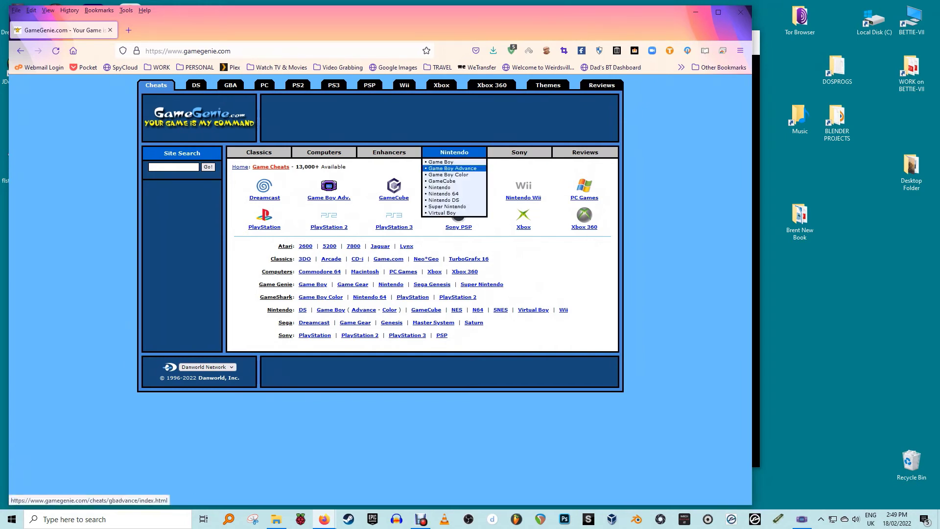
# Open the Spyro: Season of Ice cheats from the Game Boy Advance list on GameGenie.com in Firefox.
pyautogui.click(452, 168)
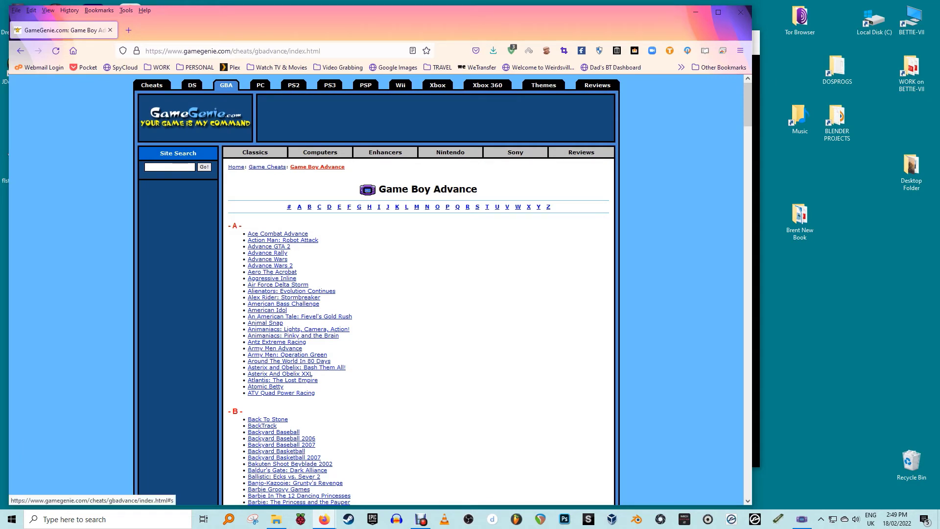
pyautogui.click(477, 206)
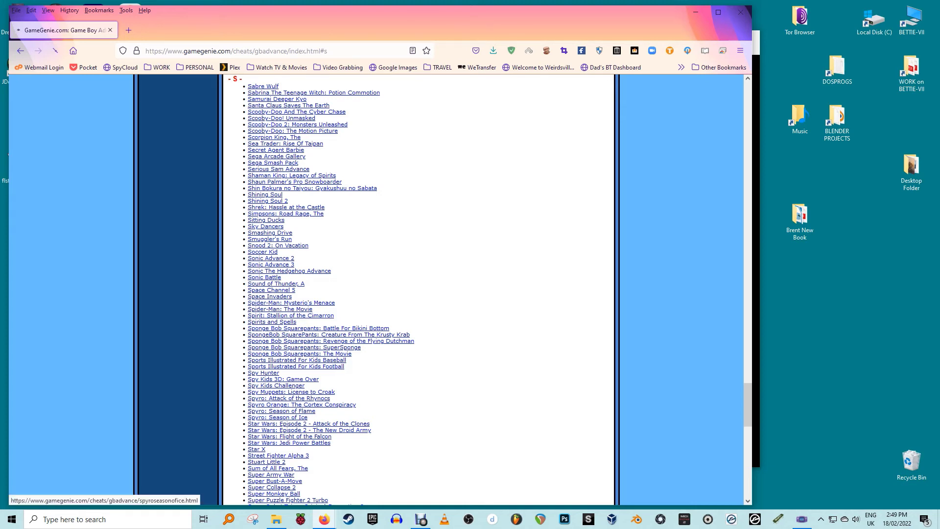
pyautogui.click(277, 417)
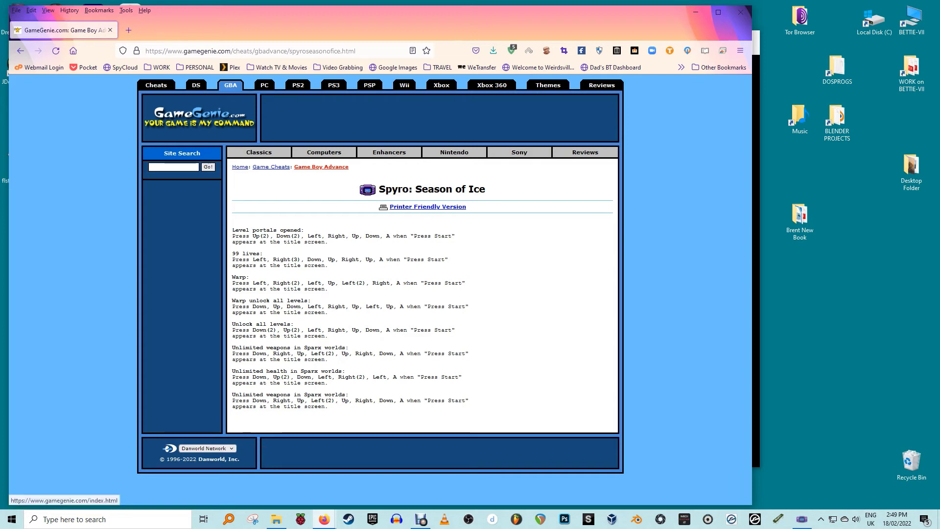
# Return to the Game Boy Advance cheats list and look back through it to its beginning.
pyautogui.click(20, 50)
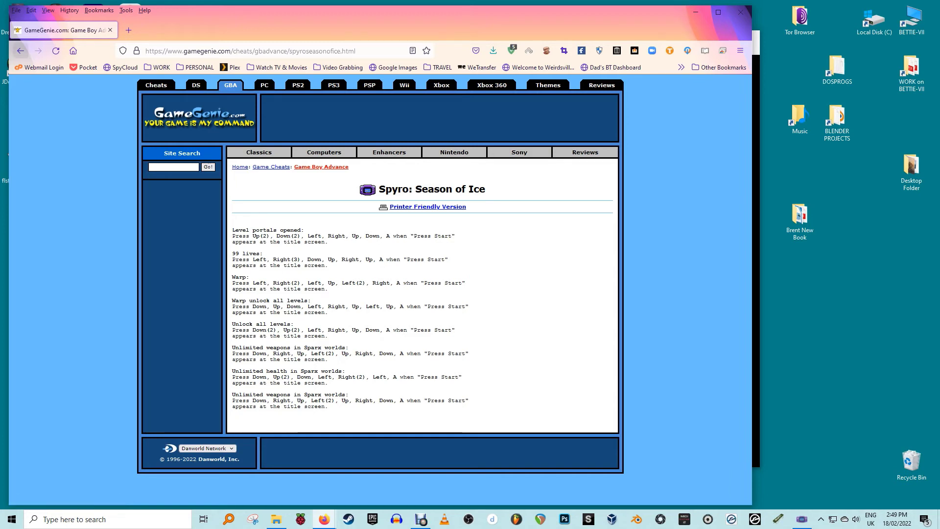
pyautogui.scroll(15, 421, 289)
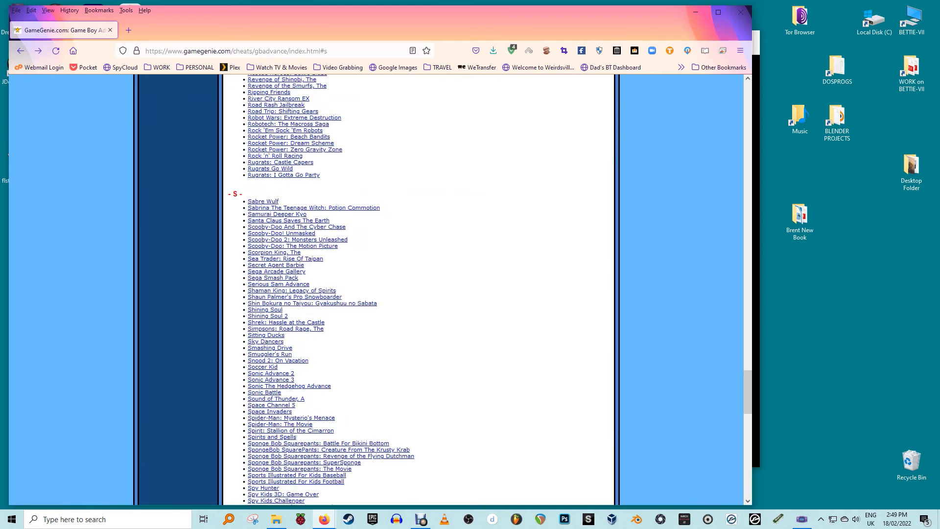
pyautogui.scroll(20, 421, 289)
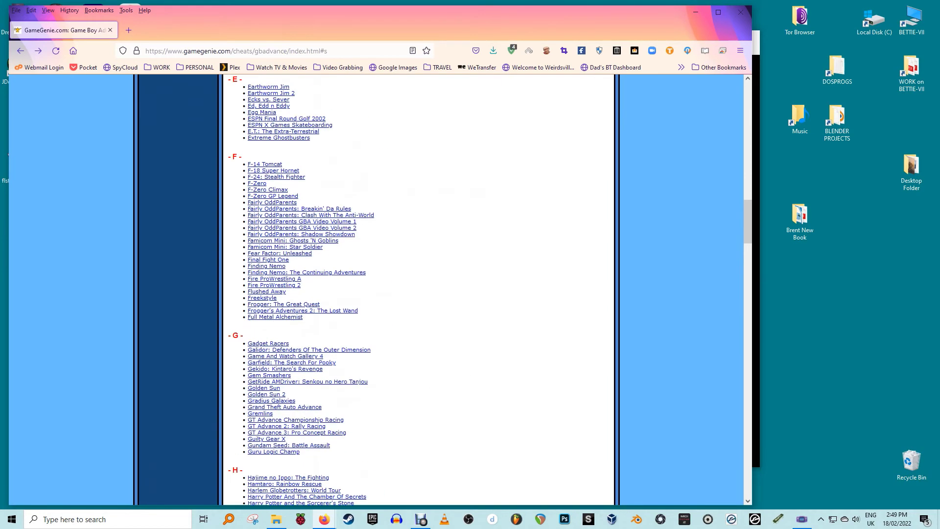
pyautogui.scroll(5, 421, 289)
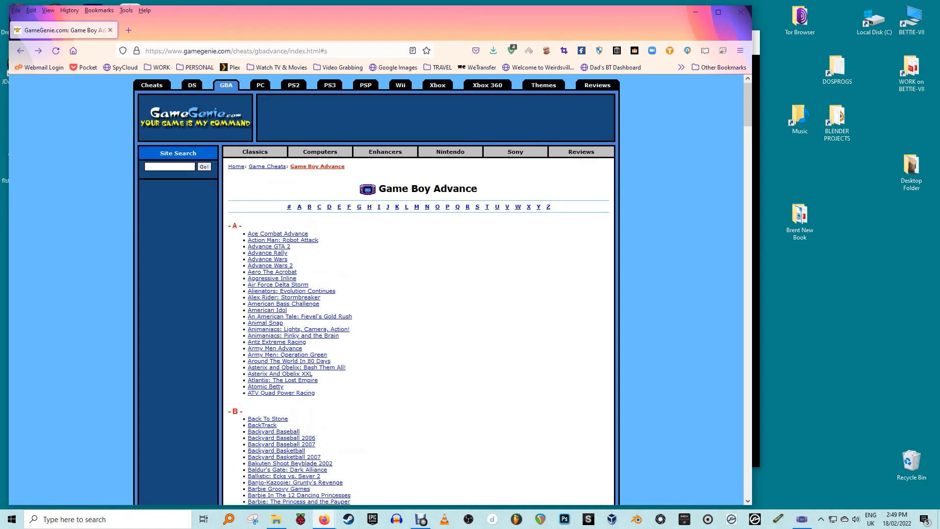